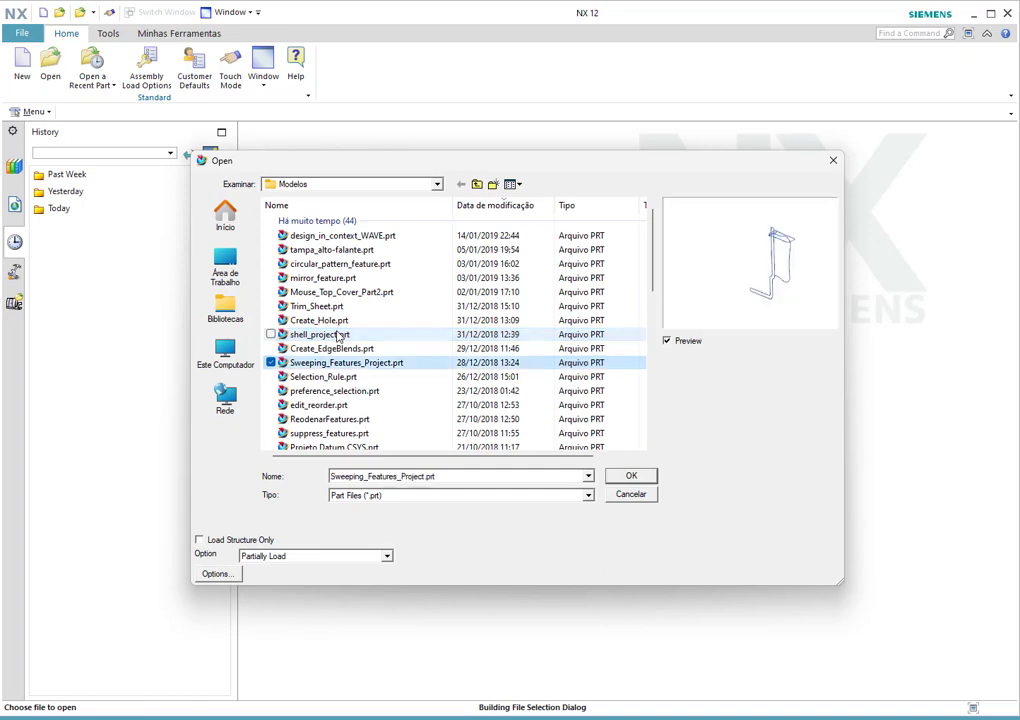
# Open the part file Selection_Rule.prt from the Modelos folder.
pyautogui.click(365, 377)
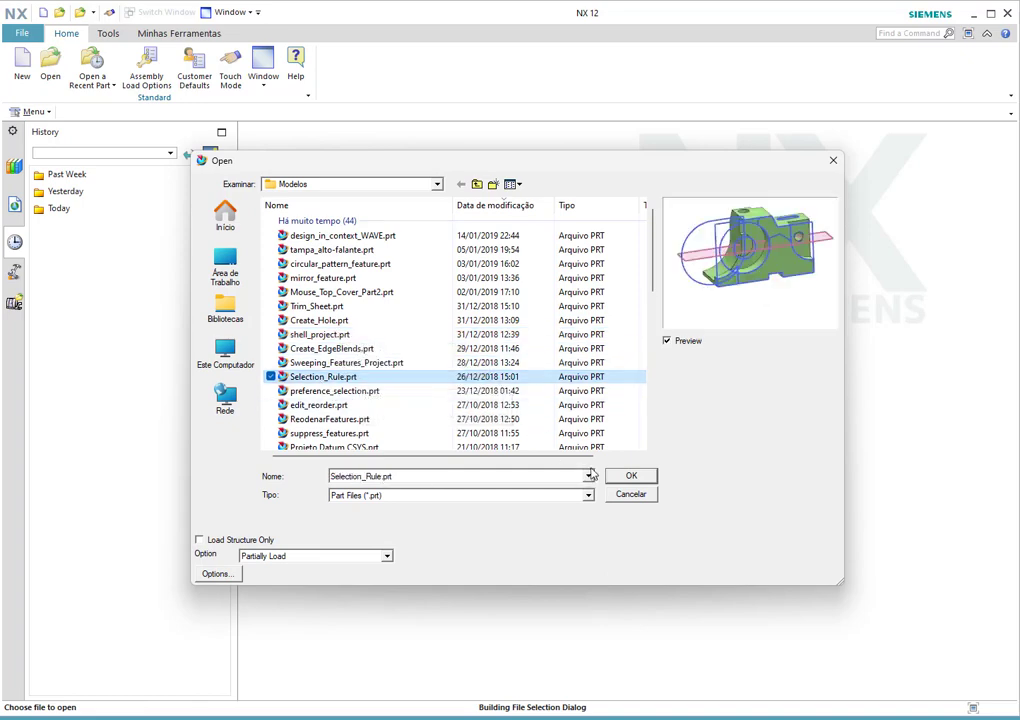
pyautogui.click(631, 475)
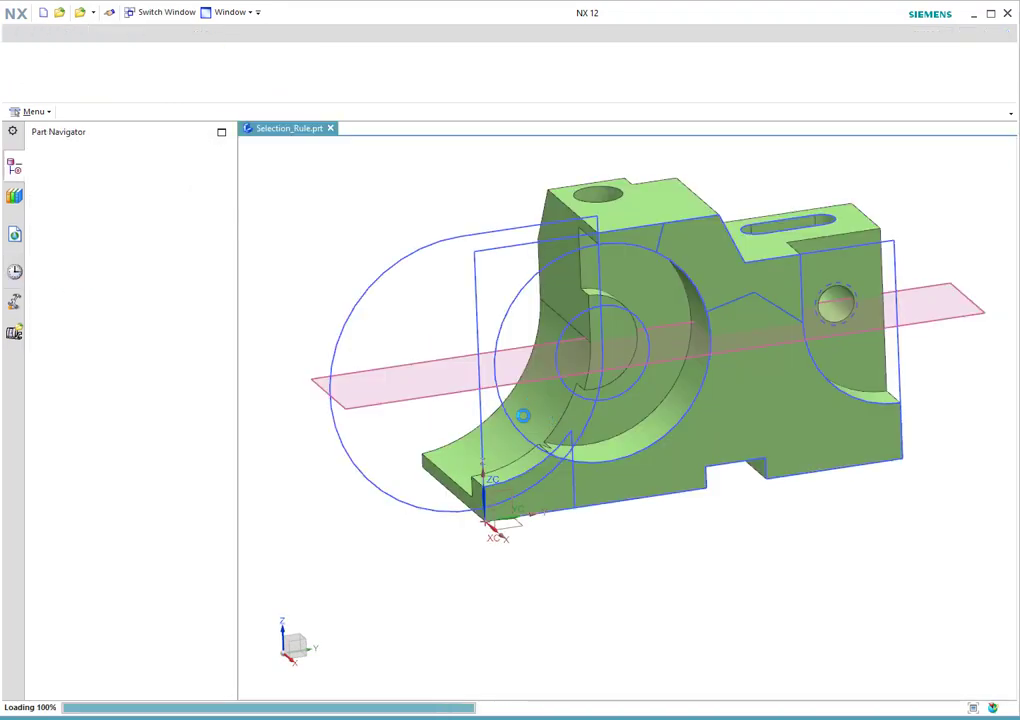
pyautogui.scroll(3, 470, 421)
pyautogui.moveTo(477, 421); pyautogui.dragTo(419, 242, button='middle')
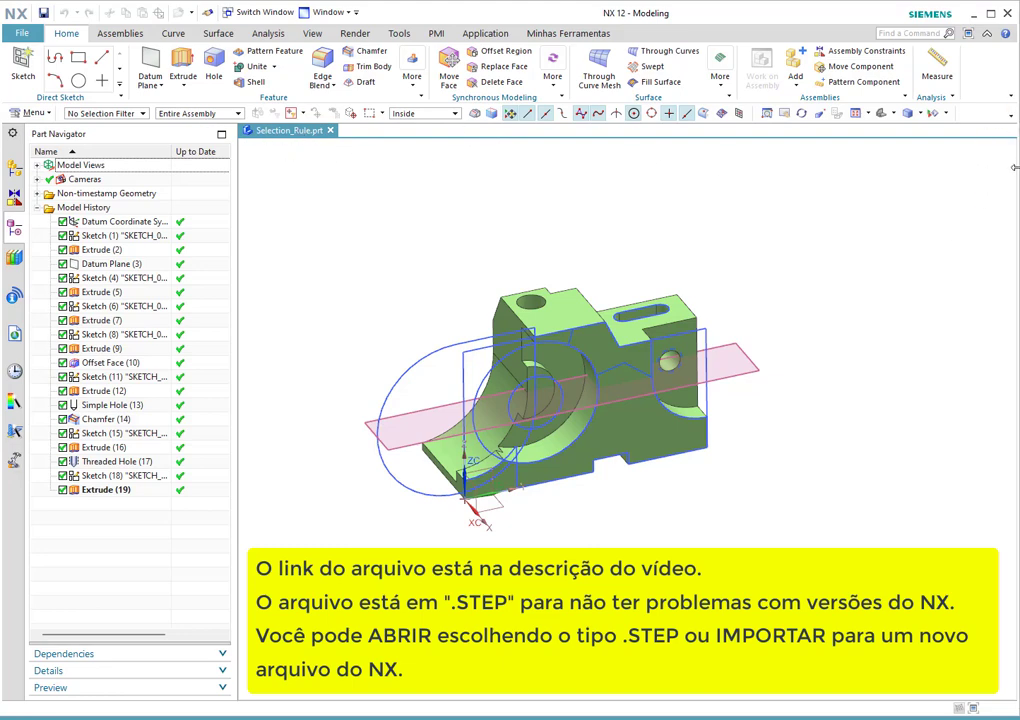
# Add the Select All command to the Selection Group of the top border bar.
pyautogui.moveTo(879, 183); pyautogui.dragTo(801, 214)
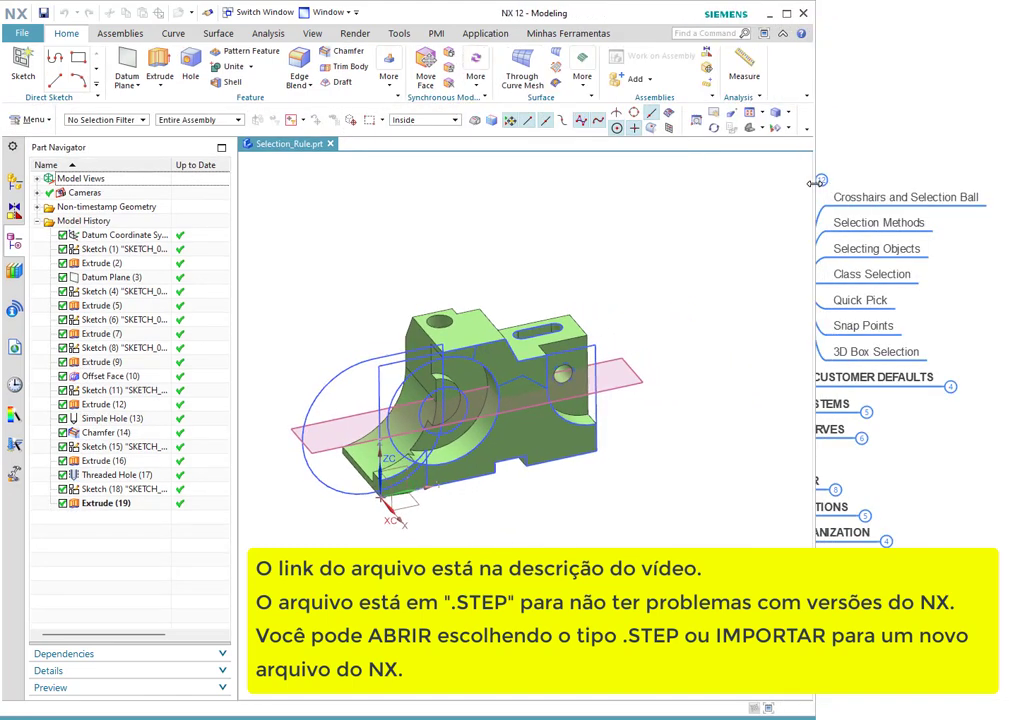
pyautogui.click(807, 132)
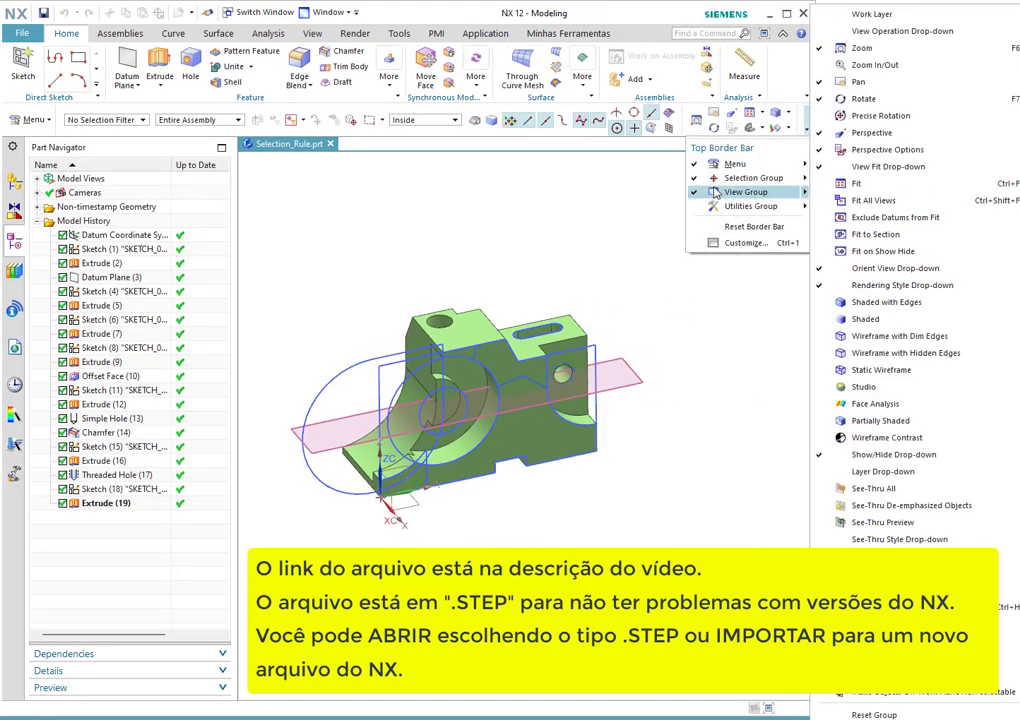
pyautogui.moveTo(750, 180)
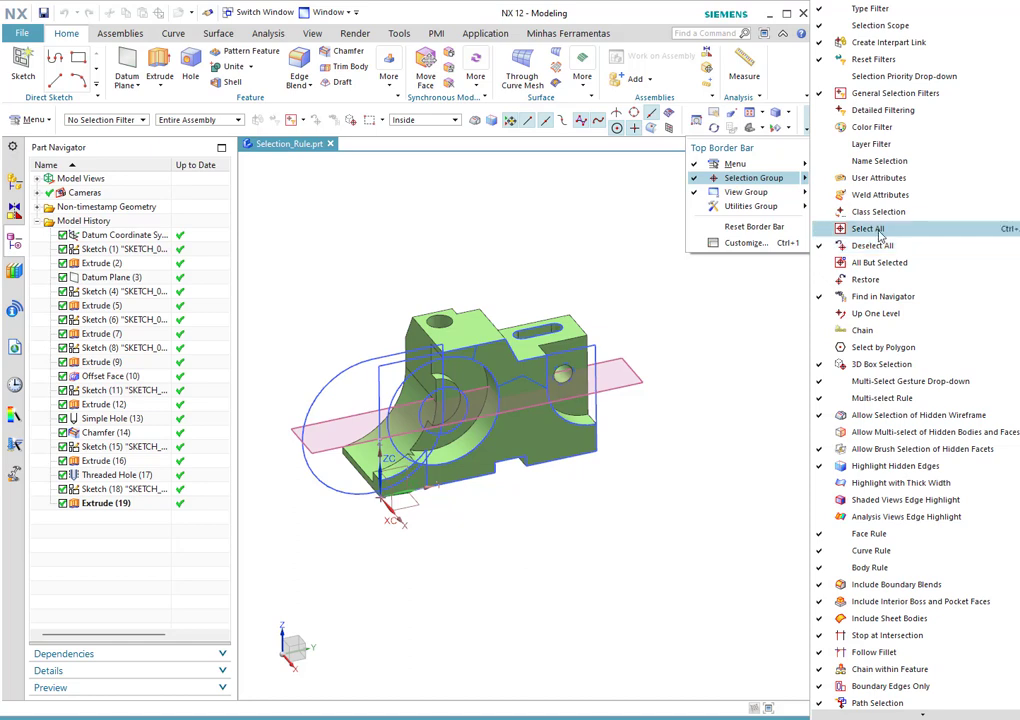
pyautogui.click(808, 130)
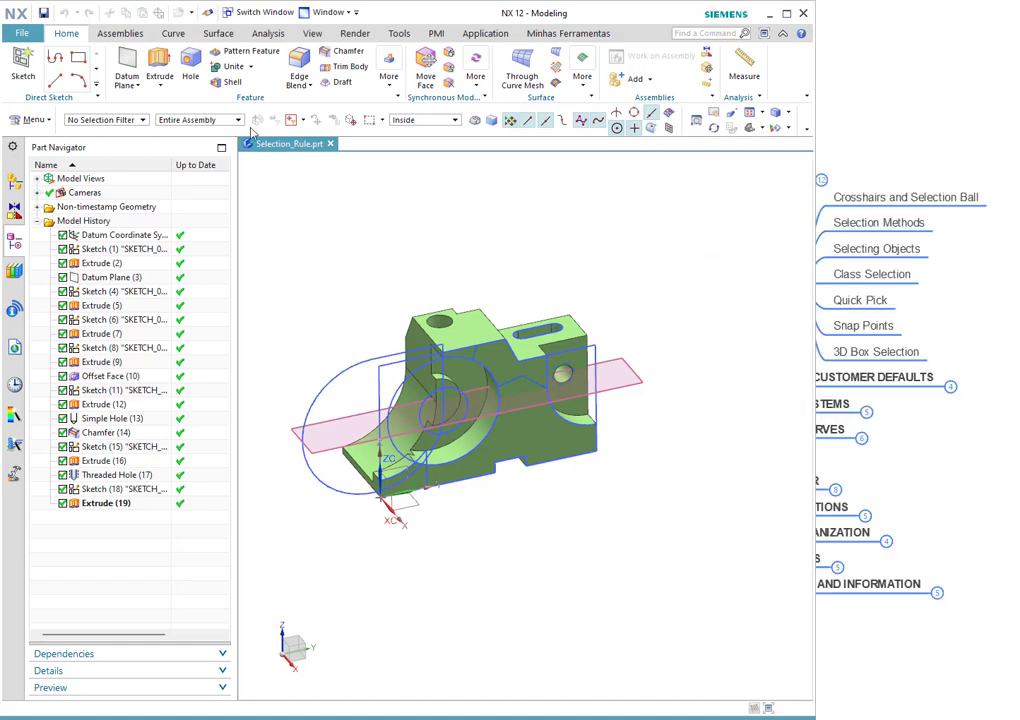
pyautogui.click(808, 130)
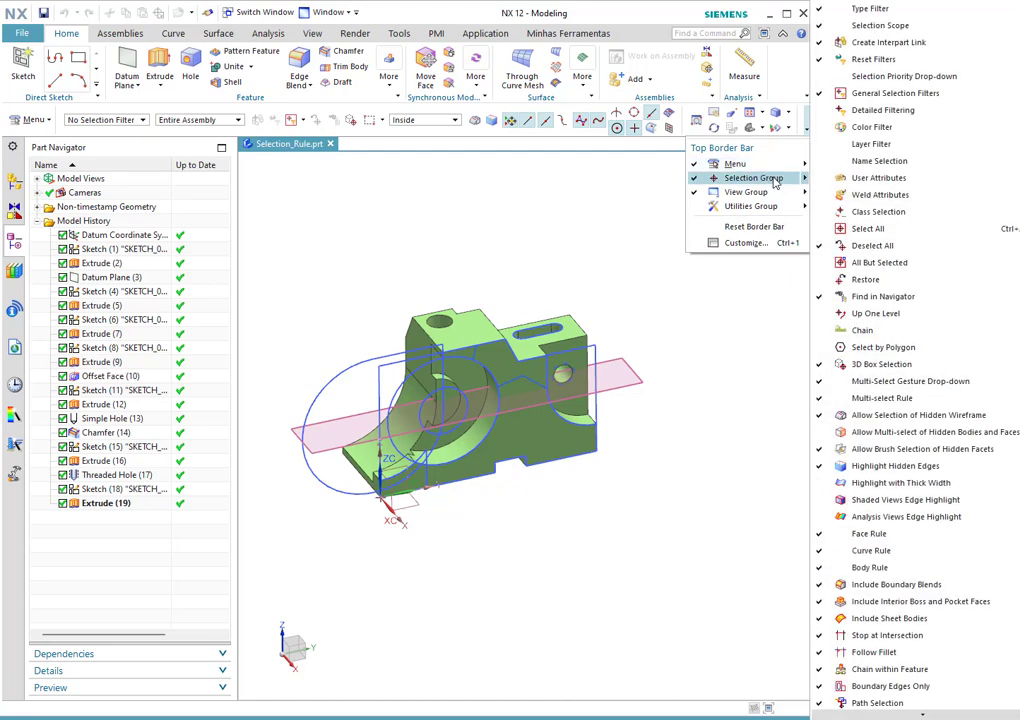
pyautogui.click(868, 229)
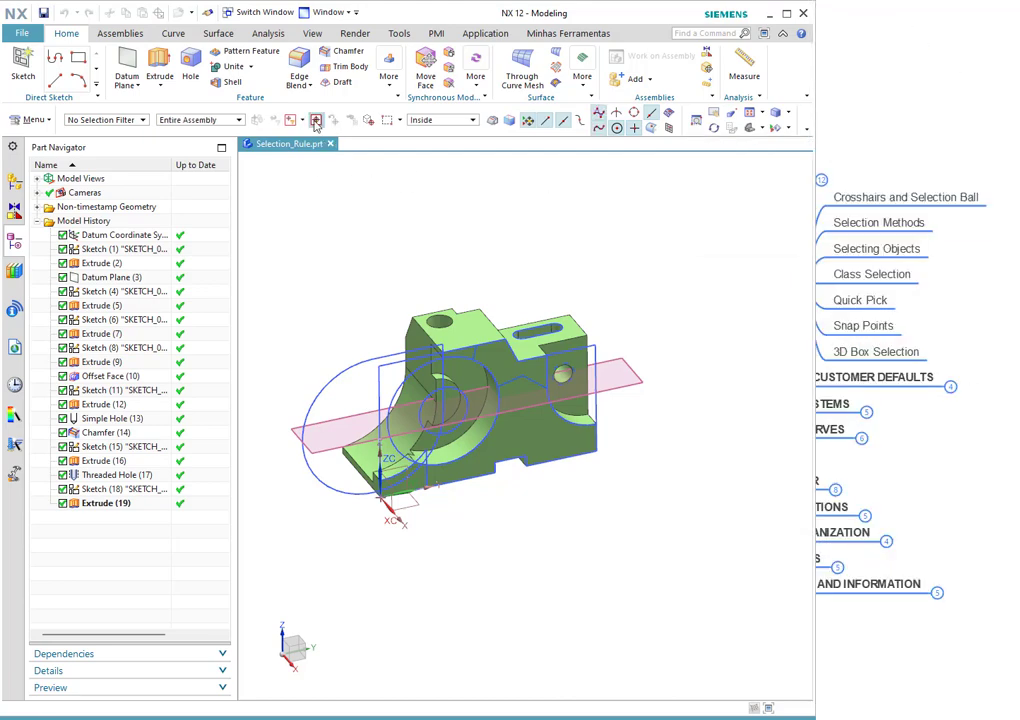
pyautogui.click(807, 129)
pyautogui.click(815, 80)
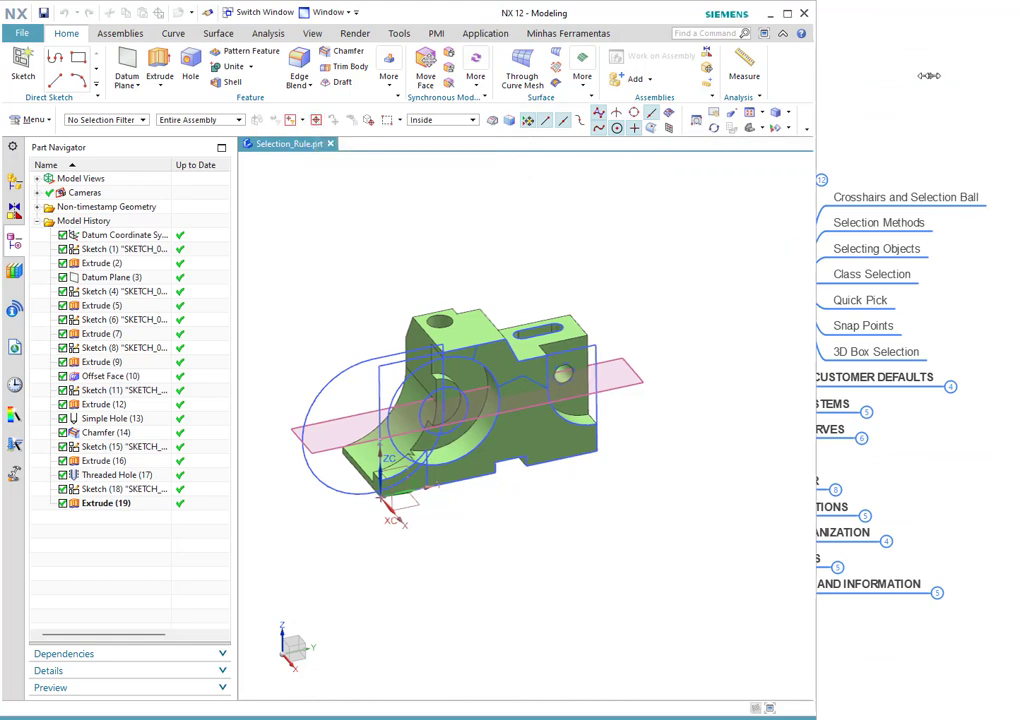
pyautogui.moveTo(815, 80); pyautogui.dragTo(1013, 72)
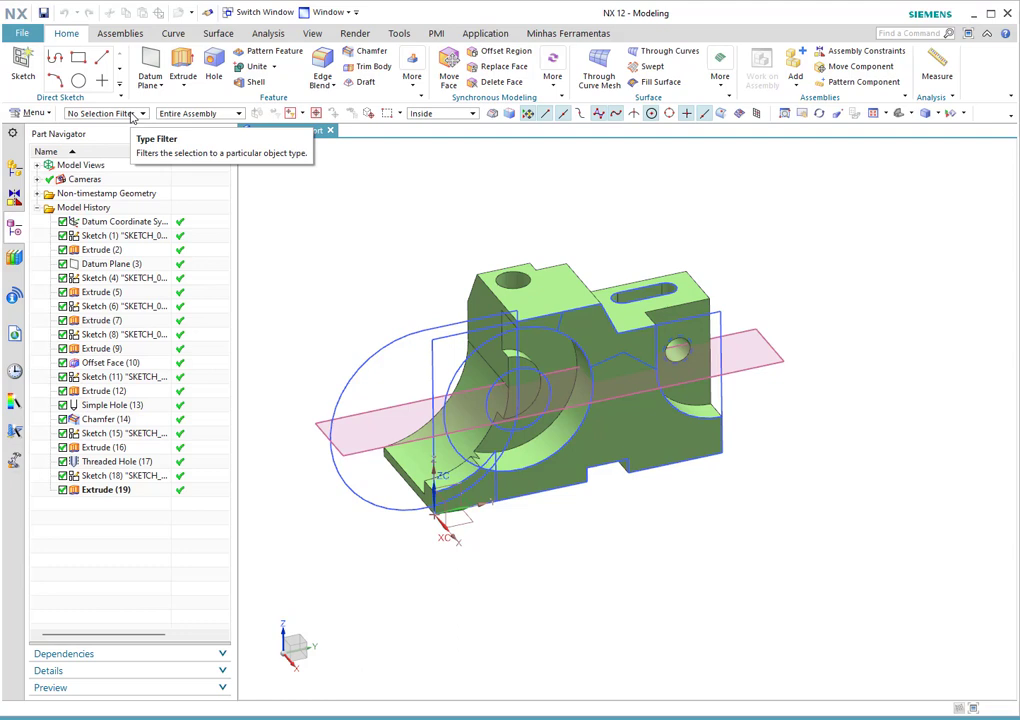
# Set the type filter to Curve and select all curves in the model.
pyautogui.click(144, 113)
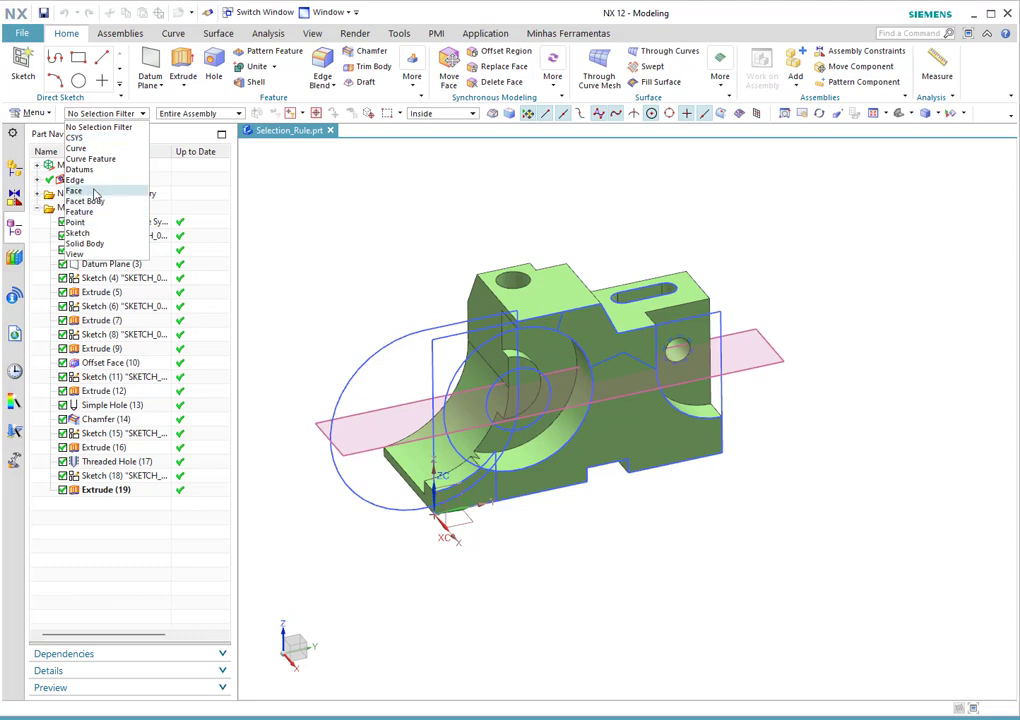
pyautogui.click(145, 116)
pyautogui.click(120, 113)
pyautogui.click(76, 148)
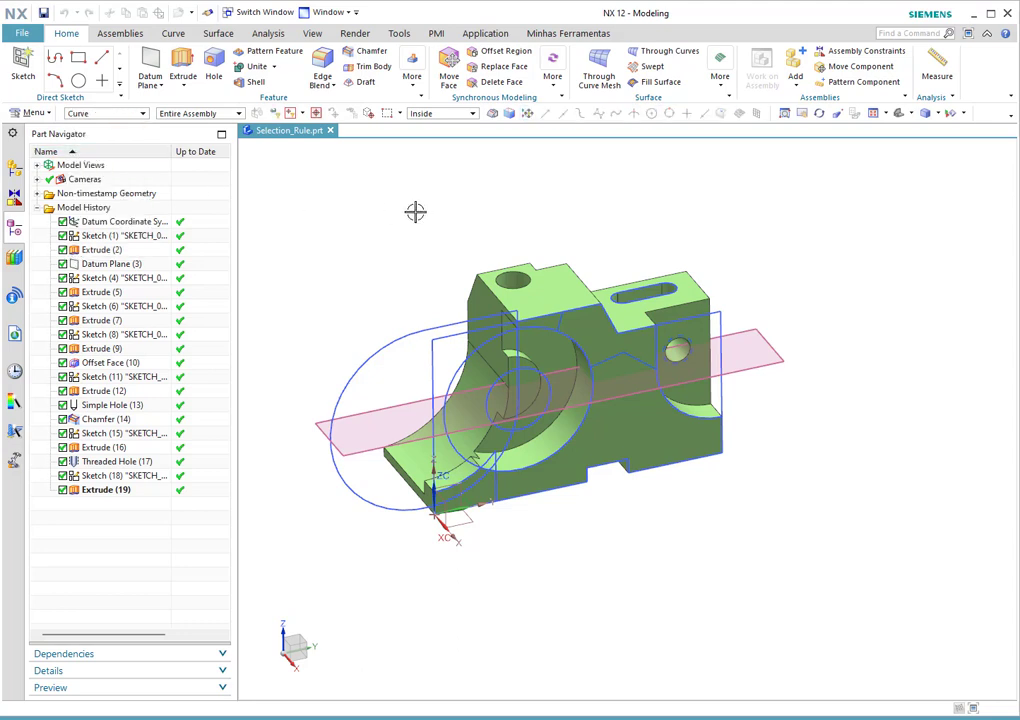
pyautogui.hotkey('ctrl', 'a')
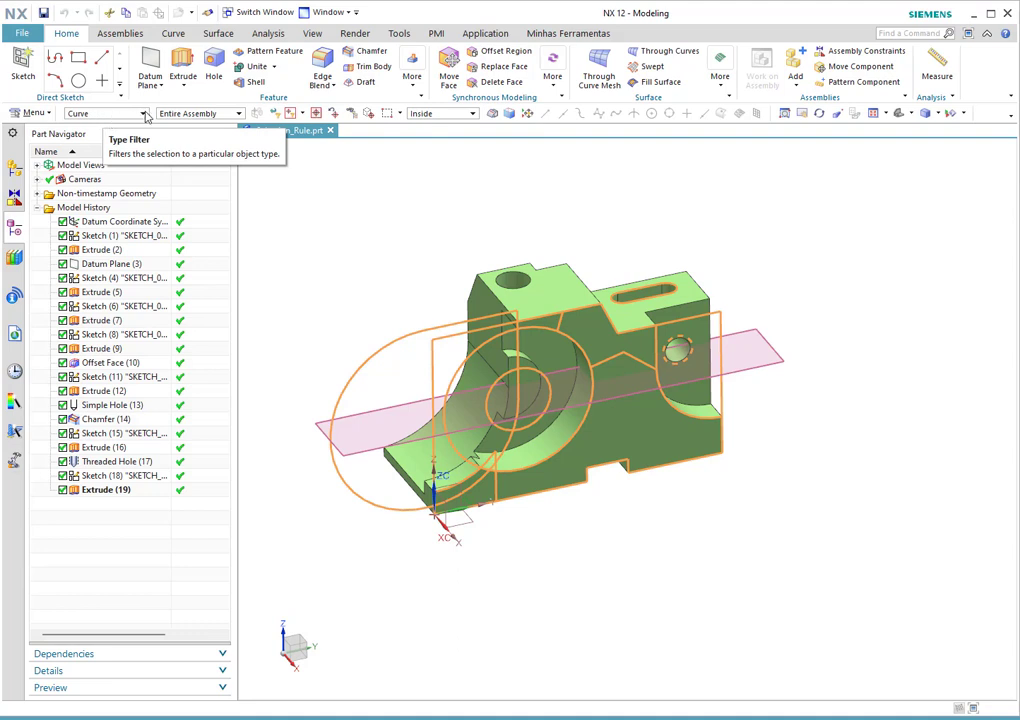
# Reset the selection filters, select every visible object in the model, and clear the selection.
pyautogui.click(145, 114)
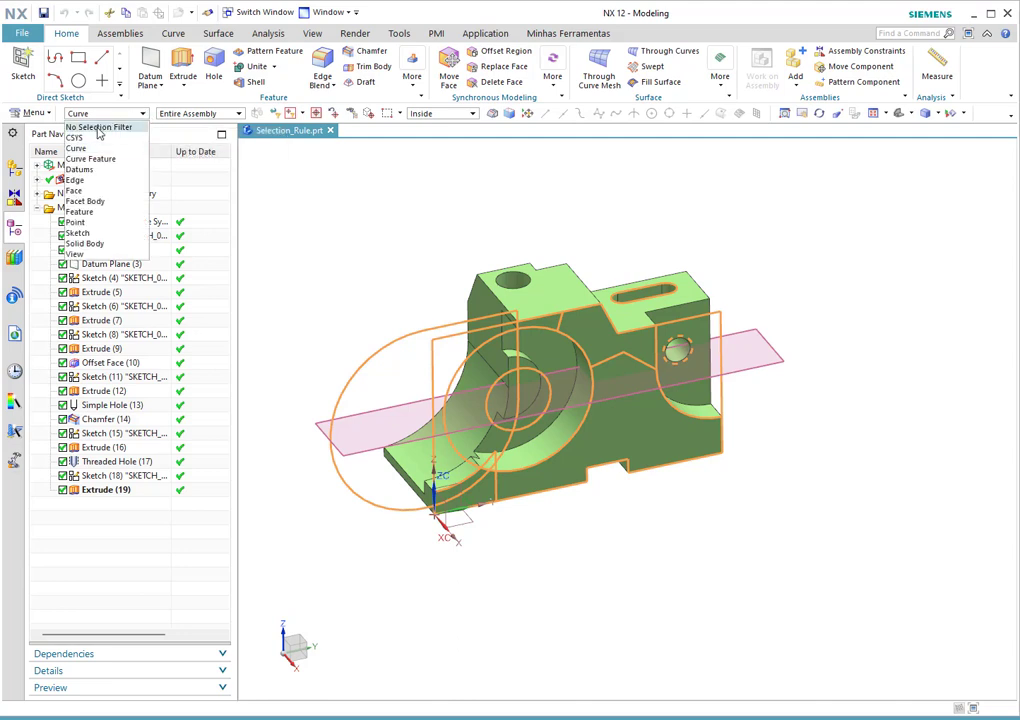
pyautogui.click(130, 80)
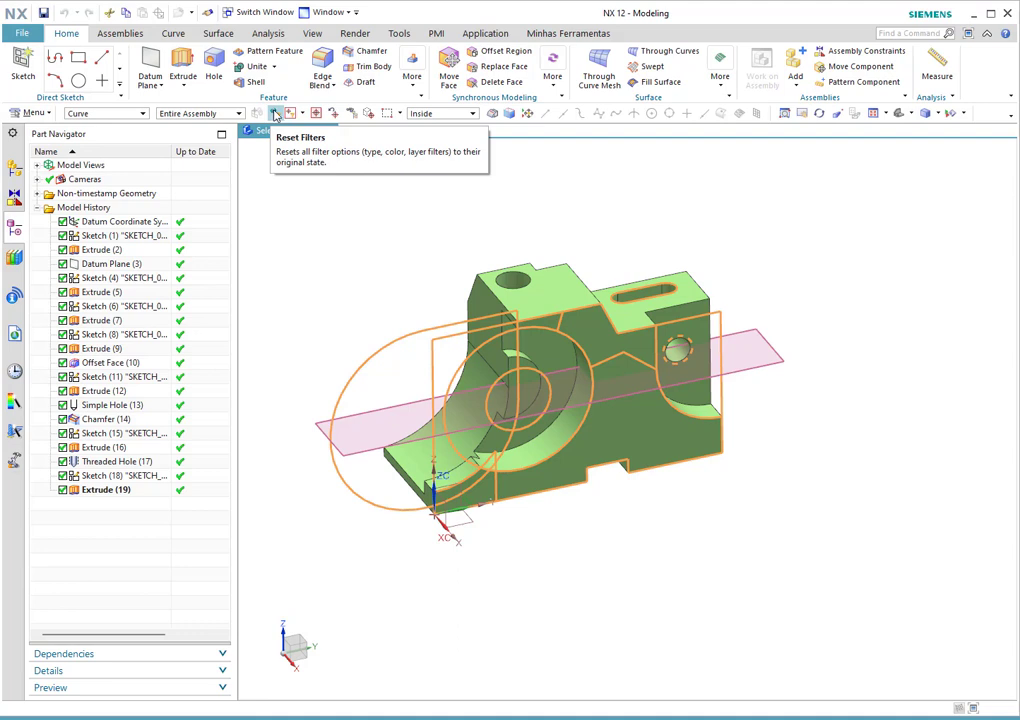
pyautogui.click(276, 114)
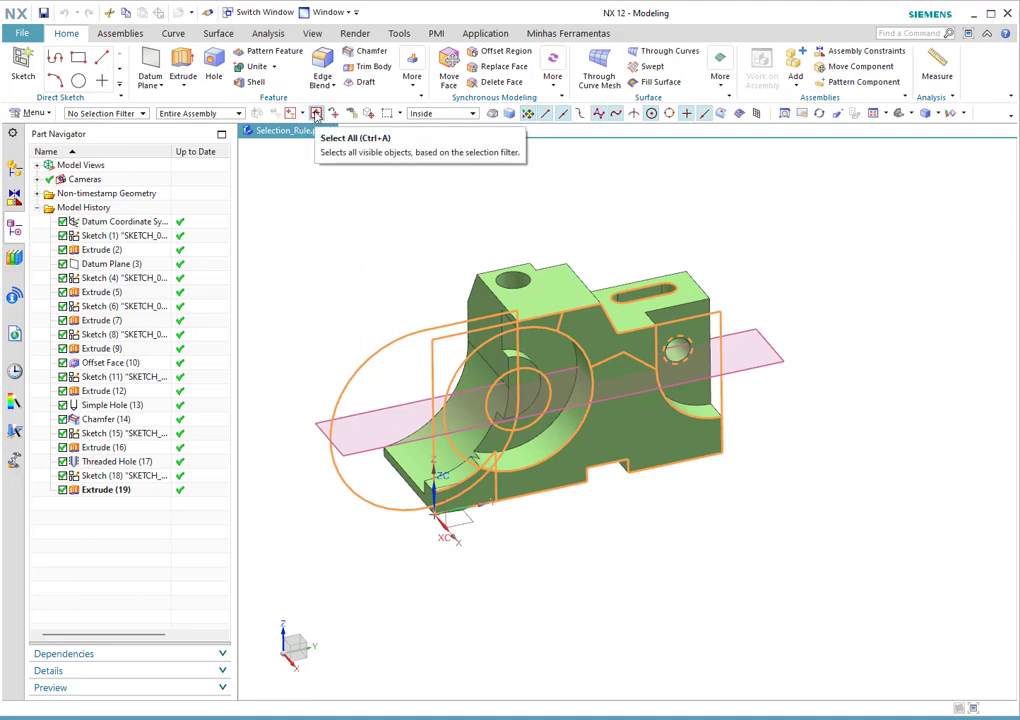
pyautogui.hotkey('ctrl', 'a')
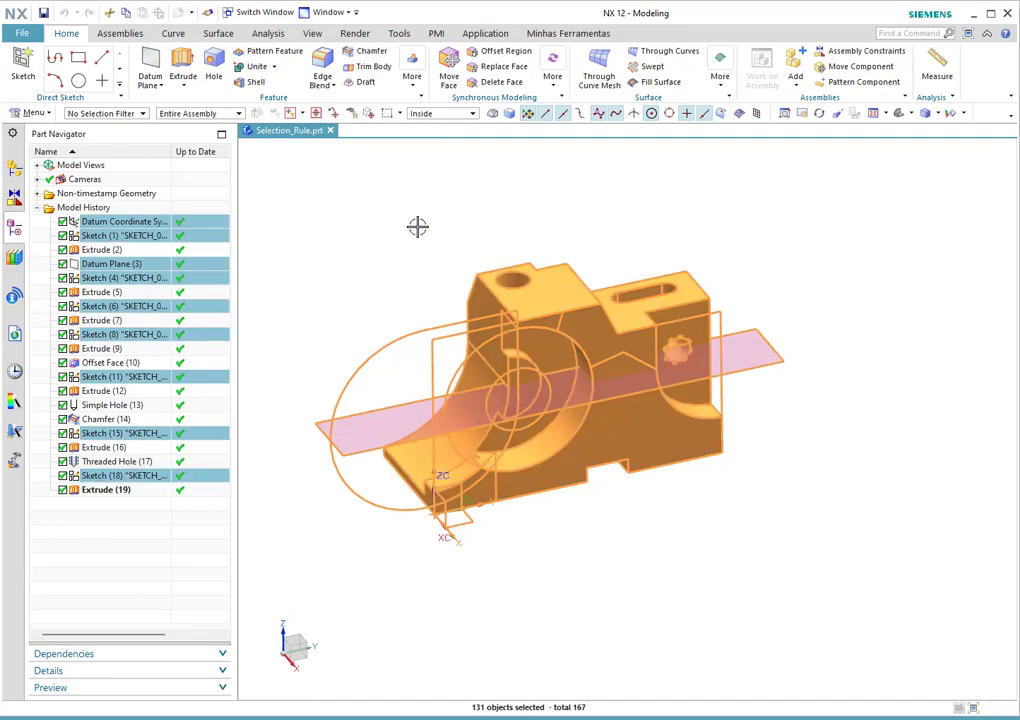
pyautogui.press('Escape')
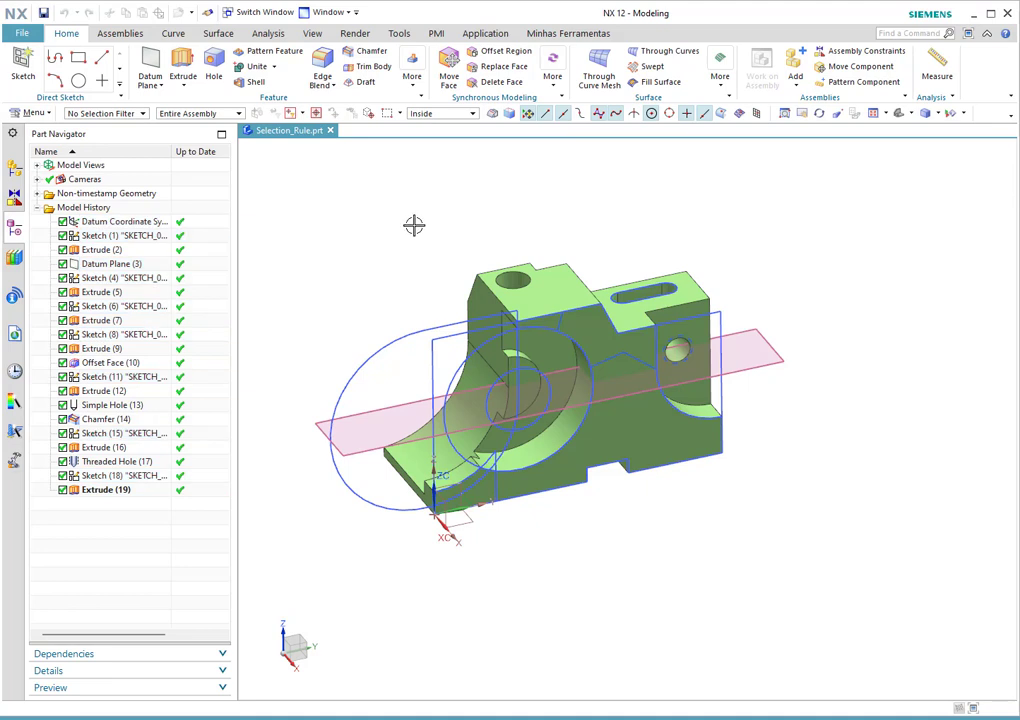
# Select all faces of the model using the Face type filter, then reset the filters and clear the selection.
pyautogui.click(143, 114)
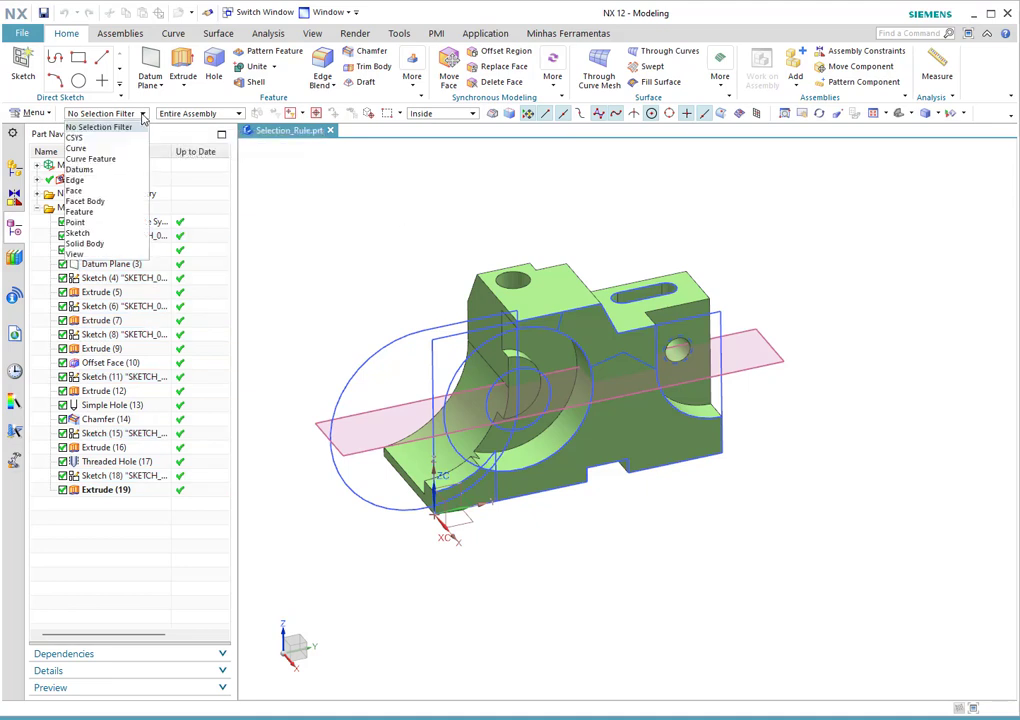
pyautogui.click(78, 190)
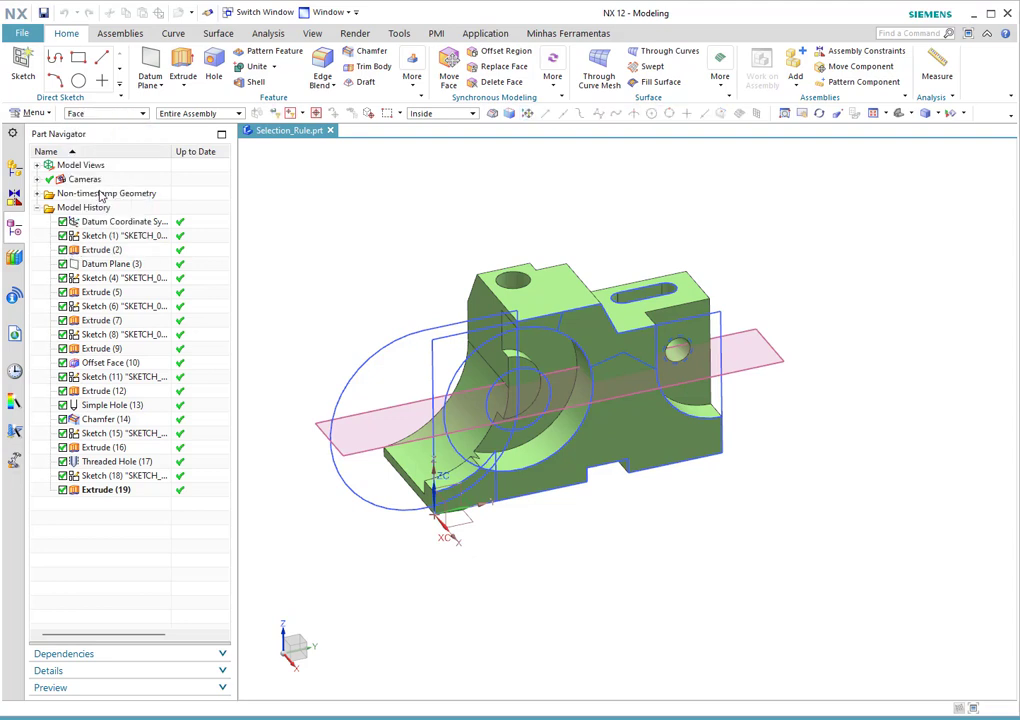
pyautogui.hotkey('ctrl', 'a')
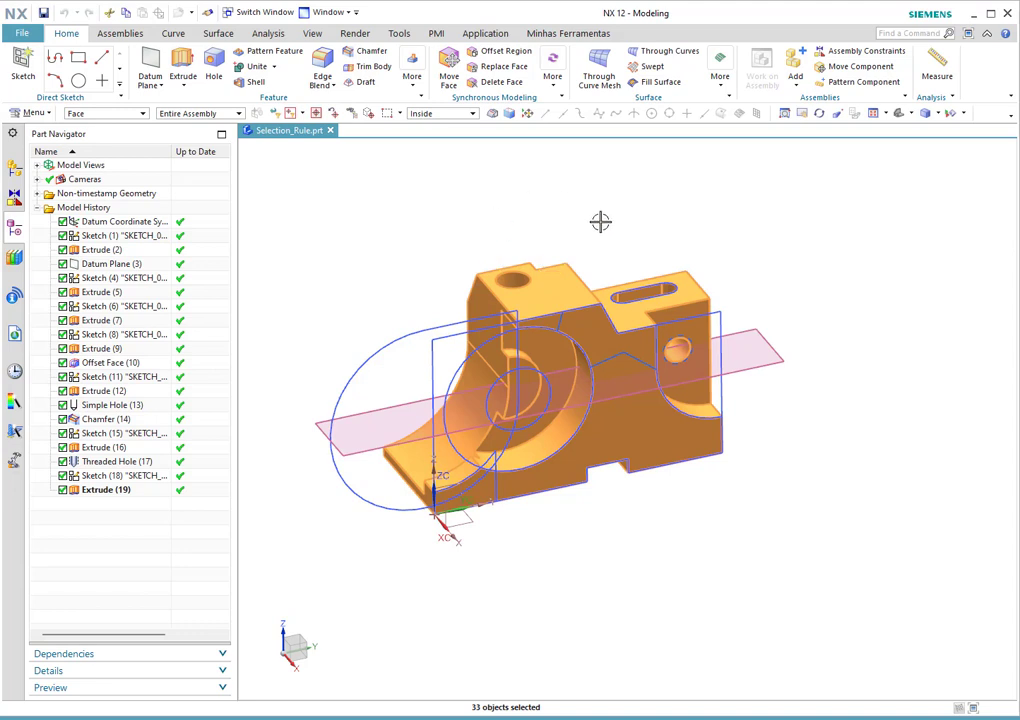
pyautogui.click(275, 115)
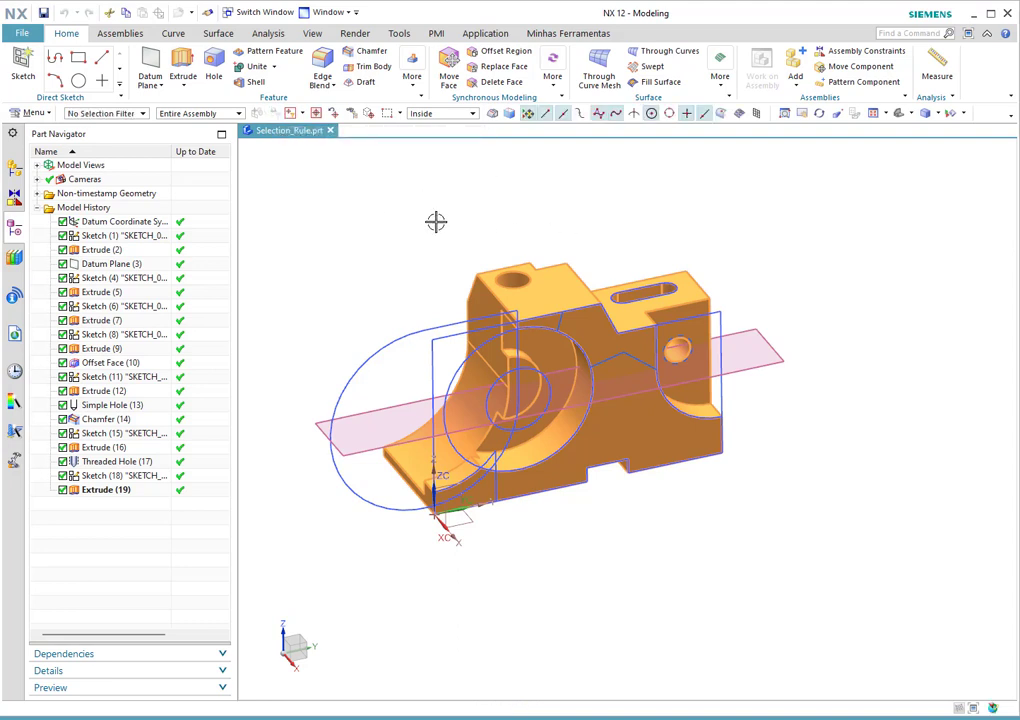
pyautogui.press('Escape')
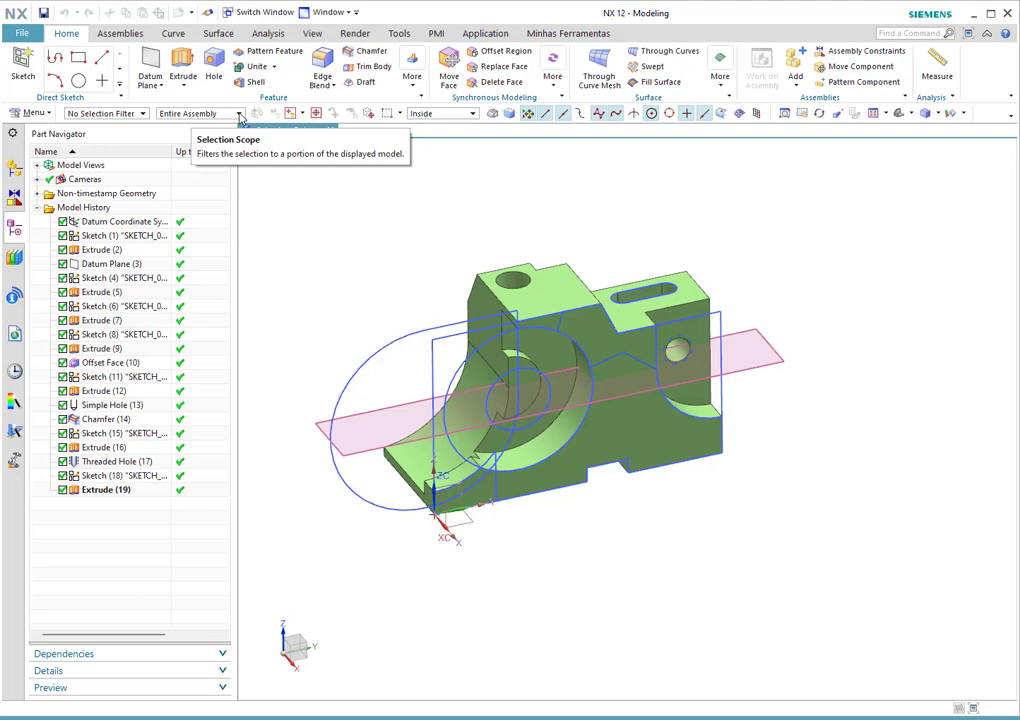
# Create a sketch on the XY plane with a circle about 42.5 mm in diameter, centred about 52.6 mm in X and 47.5 mm in Y.
pyautogui.click(22, 70)
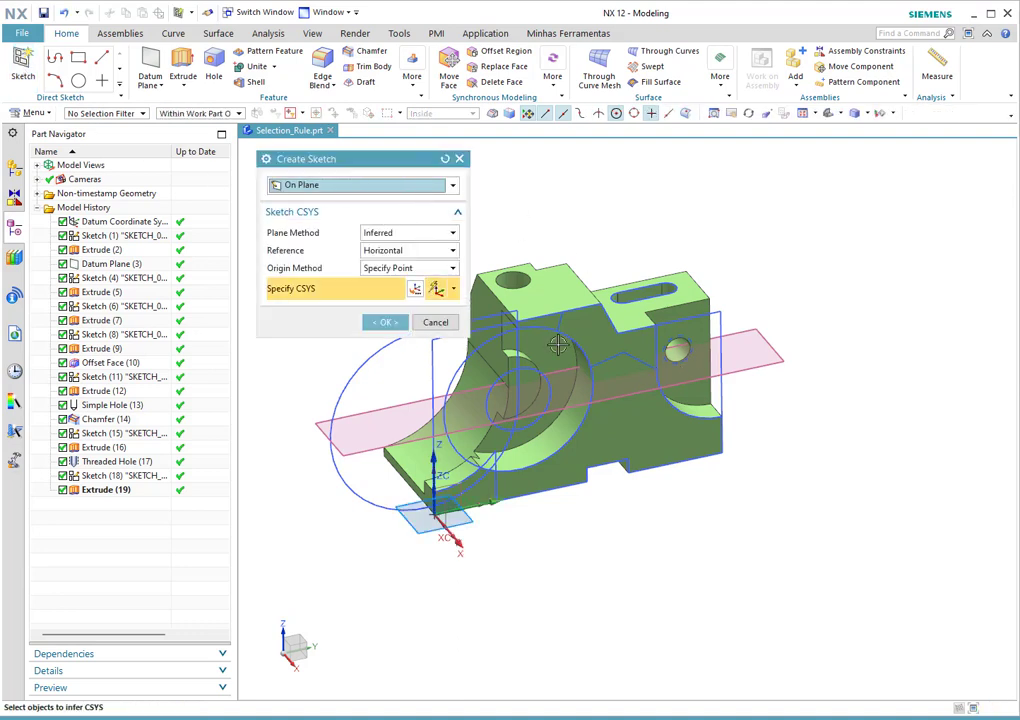
pyautogui.click(388, 322)
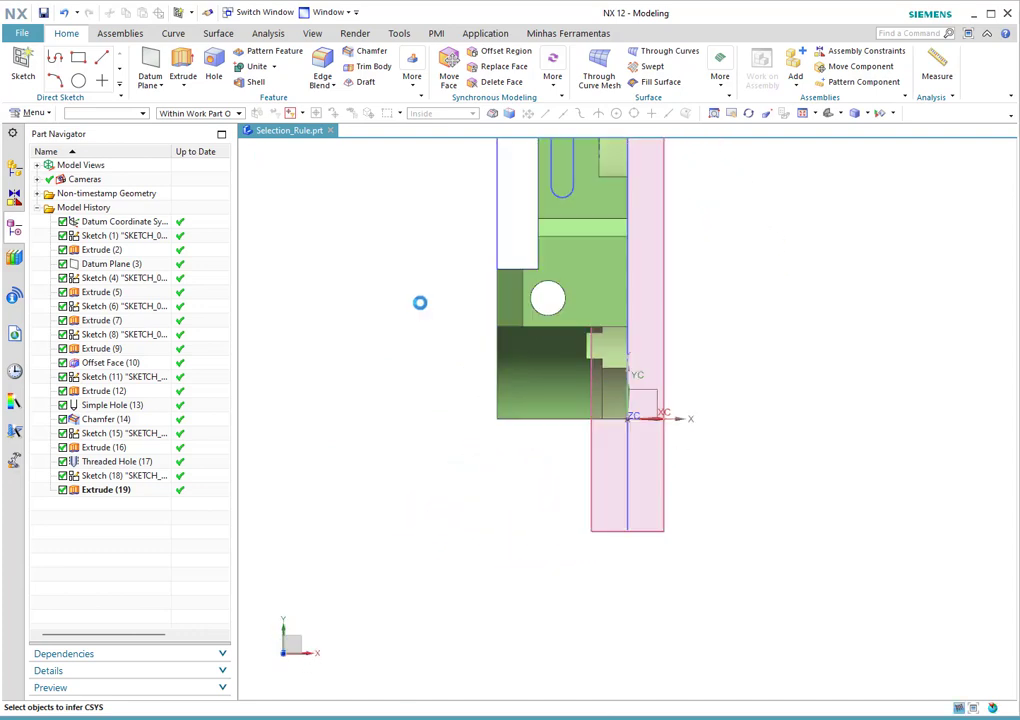
pyautogui.press('o')
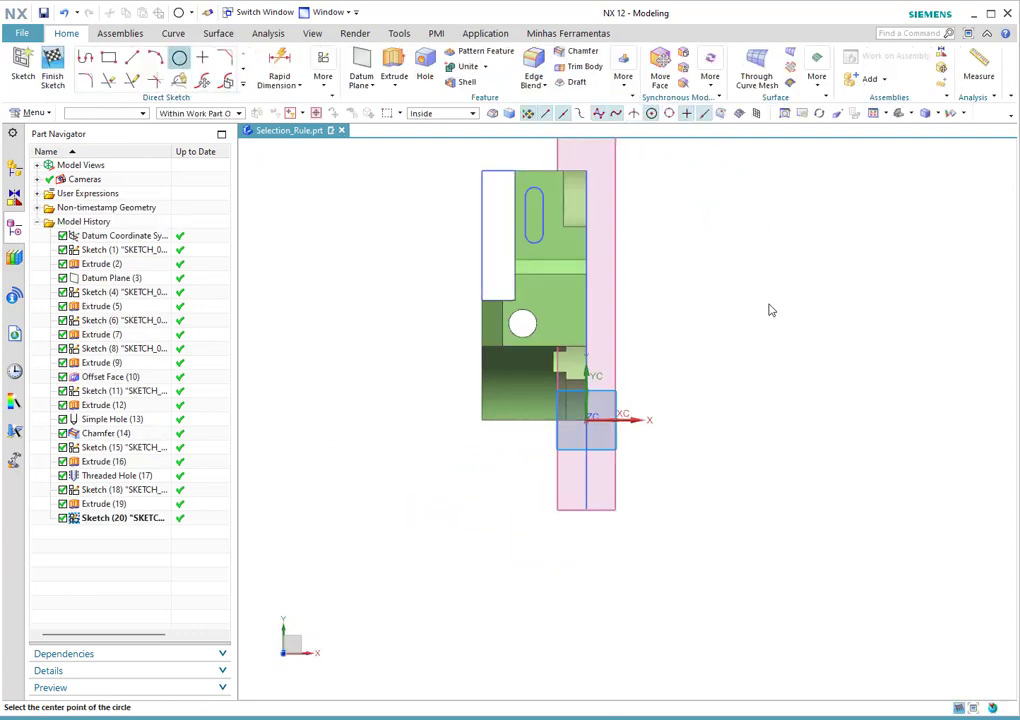
pyautogui.click(719, 299)
pyautogui.click(755, 341)
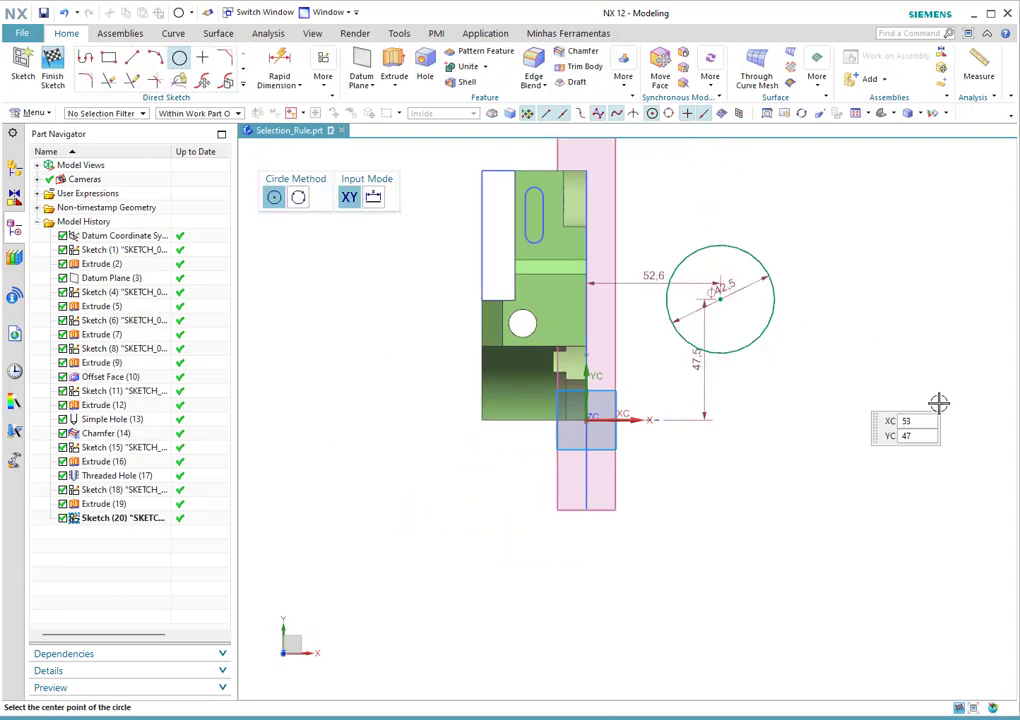
pyautogui.press('Escape')
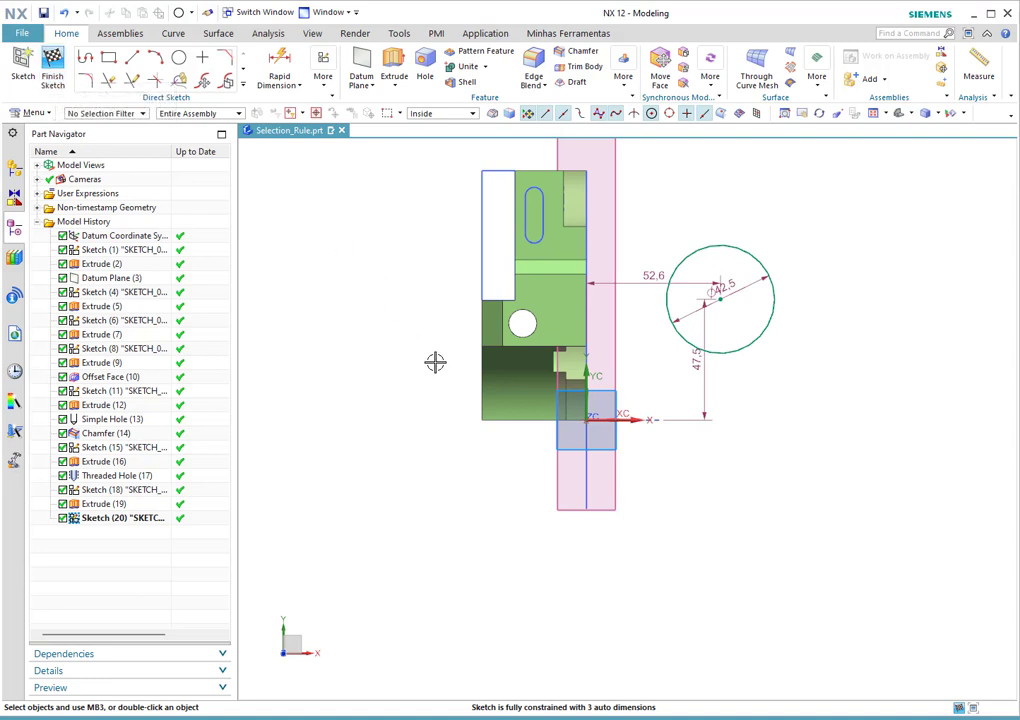
# Select all objects with the selection scope at Entire Assembly, and clear the selection.
pyautogui.scroll(-1, 732, 506)
pyautogui.scroll(1, 732, 478)
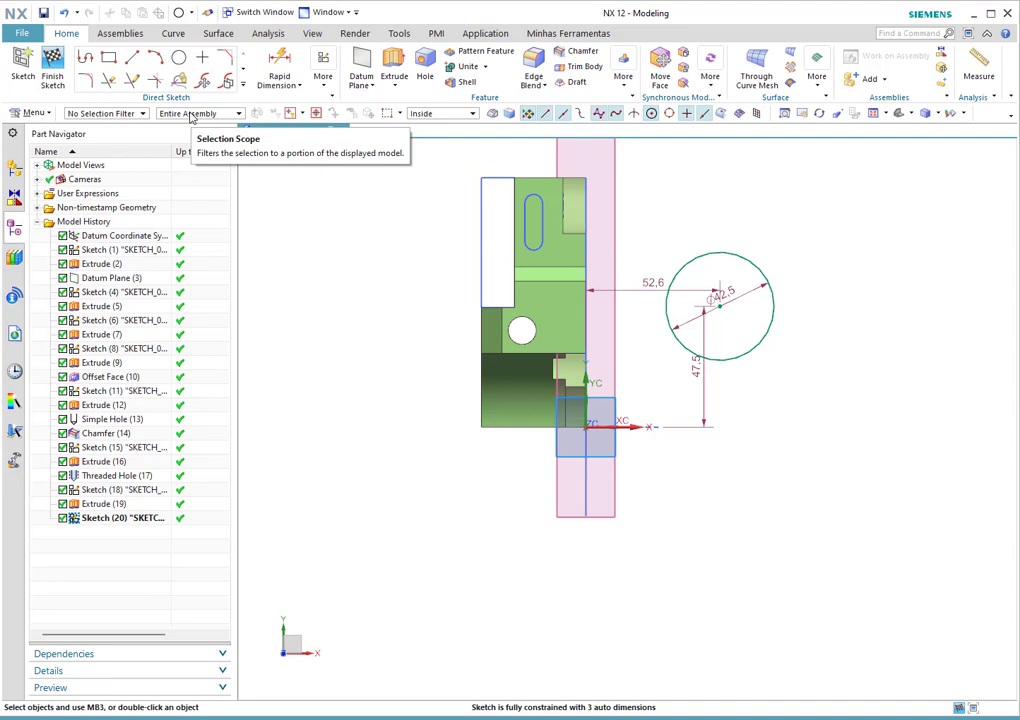
pyautogui.click(316, 113)
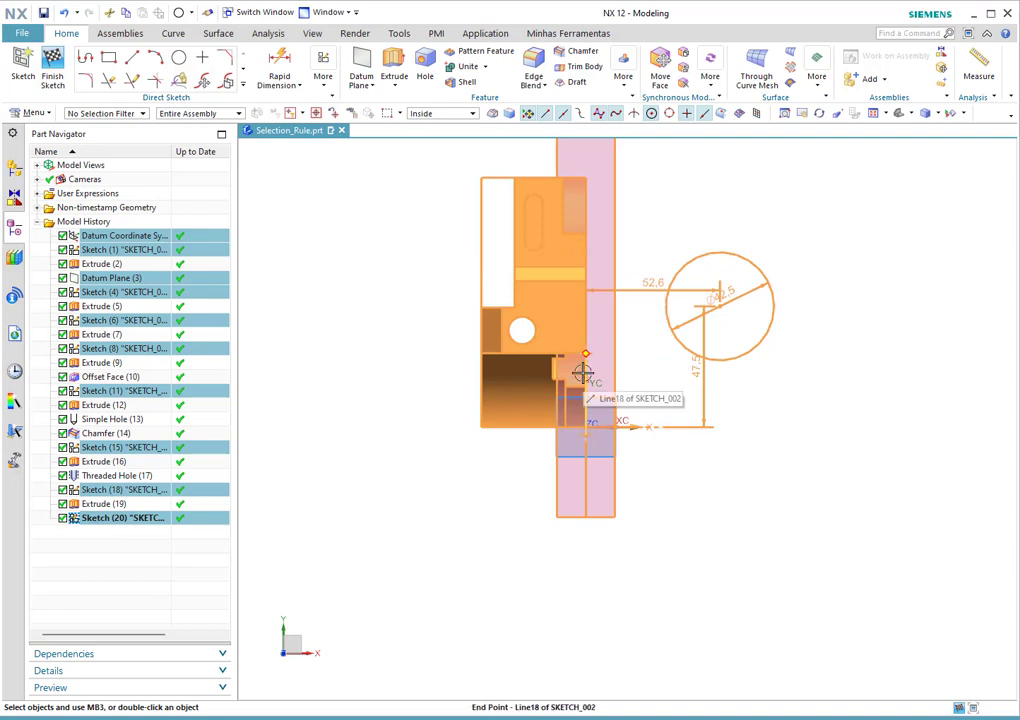
pyautogui.press('Escape')
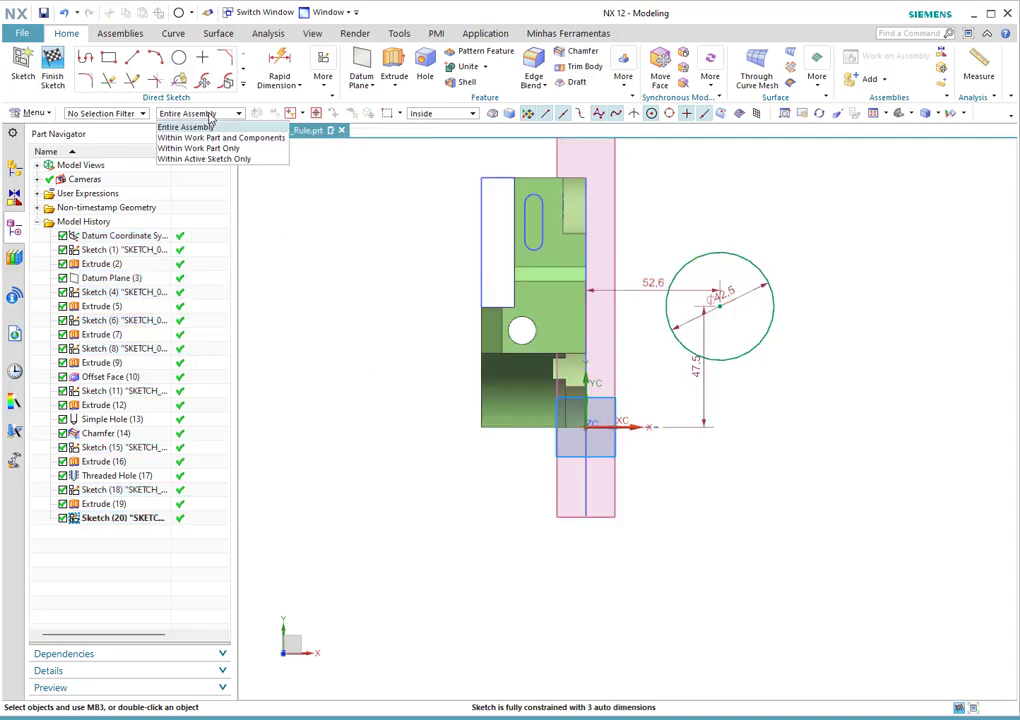
# Restrict the selection scope to Within Active Sketch Only and select everything in the circle sketch.
pyautogui.click(204, 158)
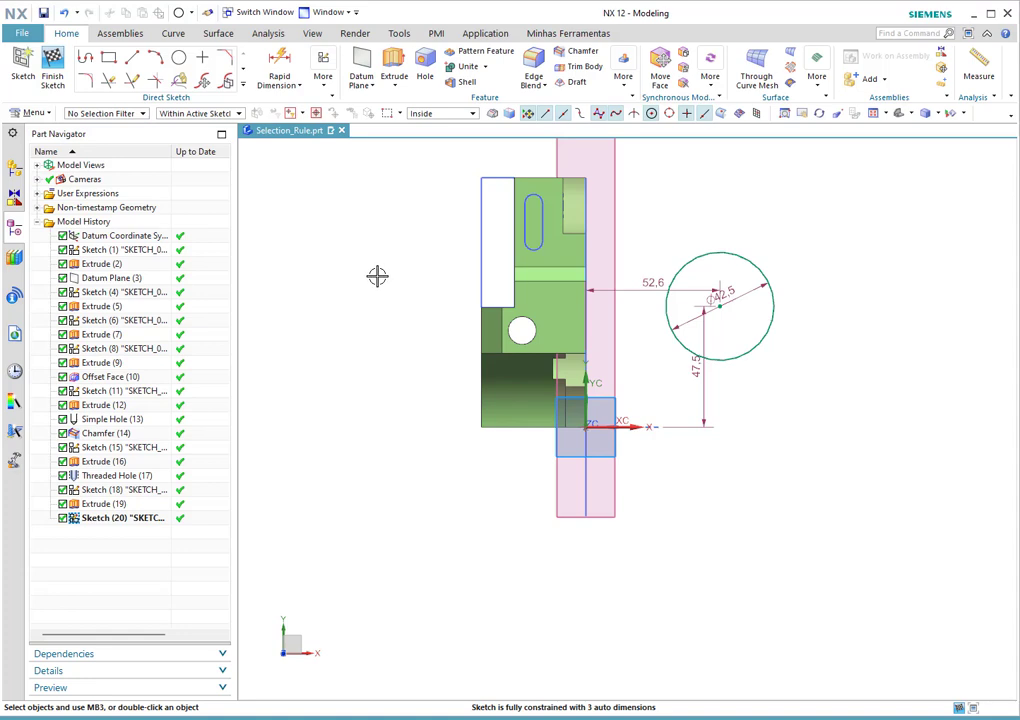
pyautogui.hotkey('ctrl', 'a')
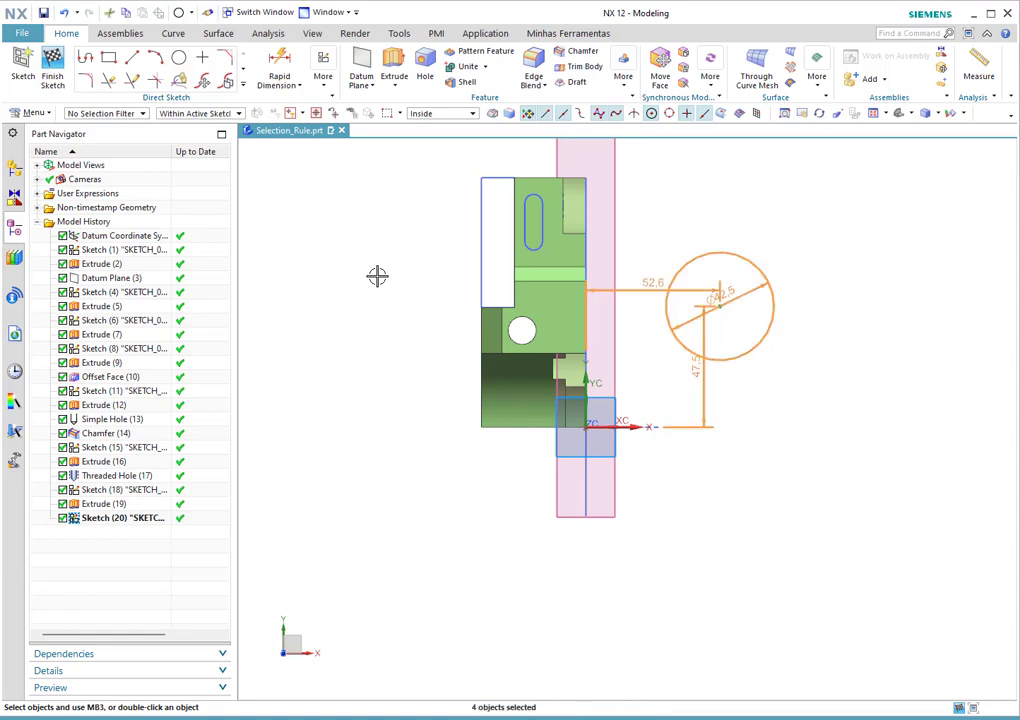
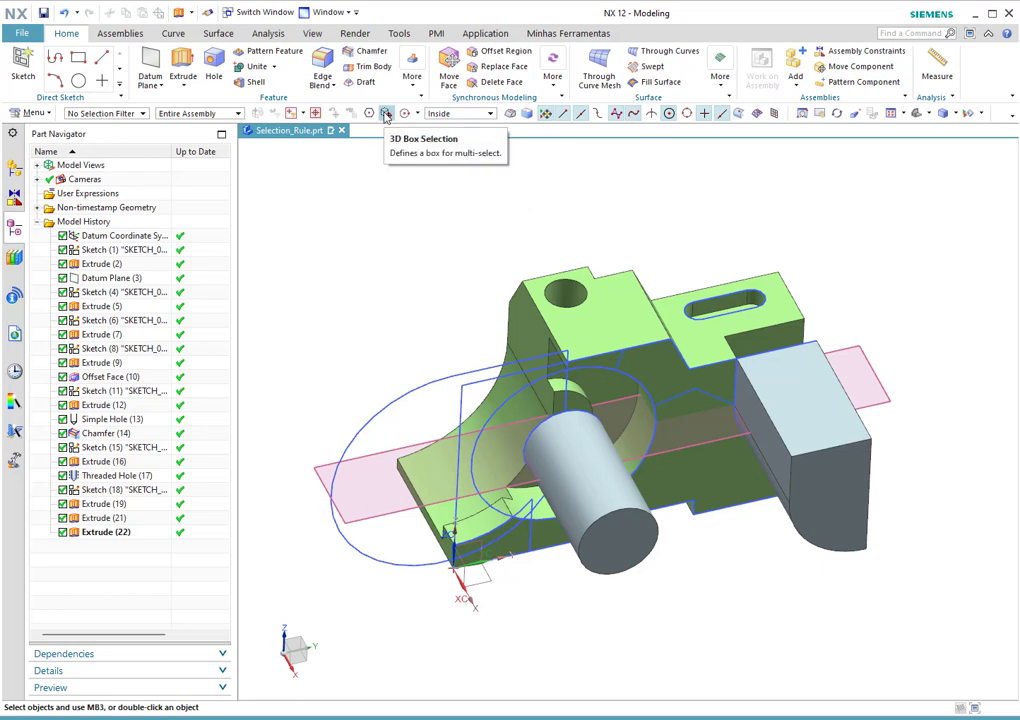
# Start a 3D Box Selection sized from the green main body and collect the objects inside it with the Inside rule.
pyautogui.click(386, 115)
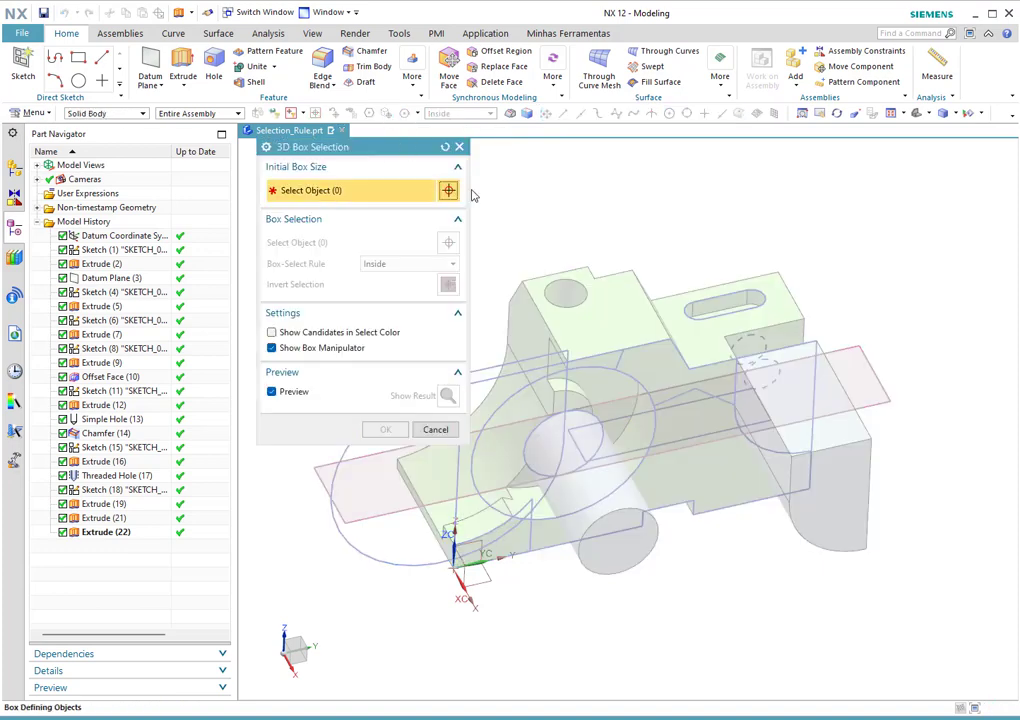
pyautogui.moveTo(703, 228)
pyautogui.mouseDown(button='middle')
pyautogui.moveTo(726, 232)
pyautogui.moveTo(709, 242)
pyautogui.mouseUp(button='middle')
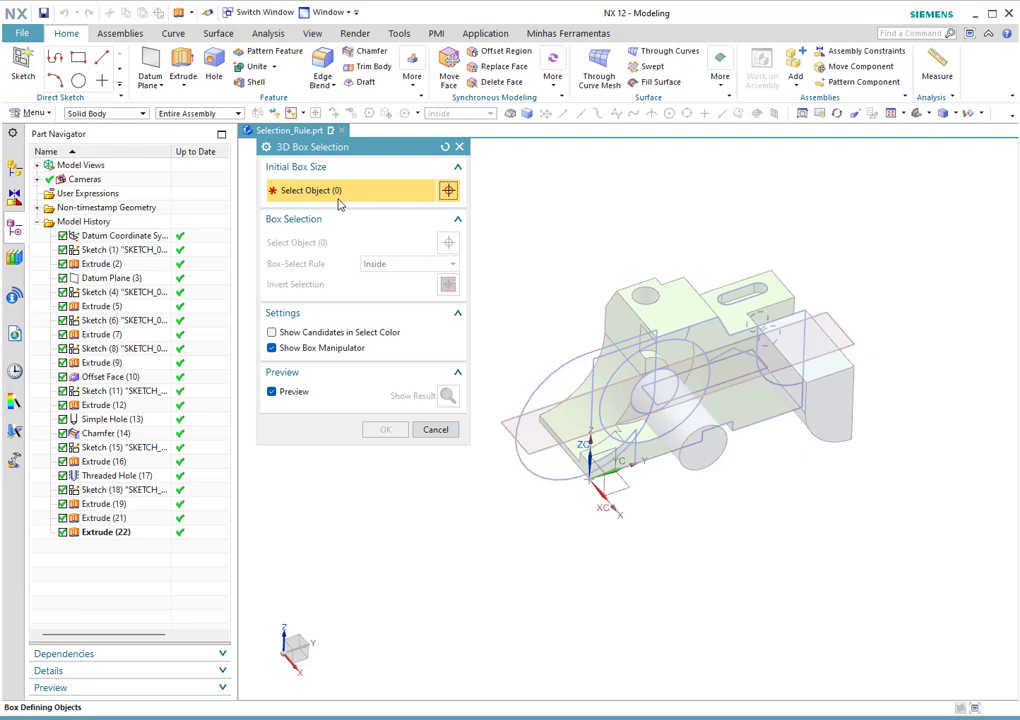
pyautogui.click(665, 307)
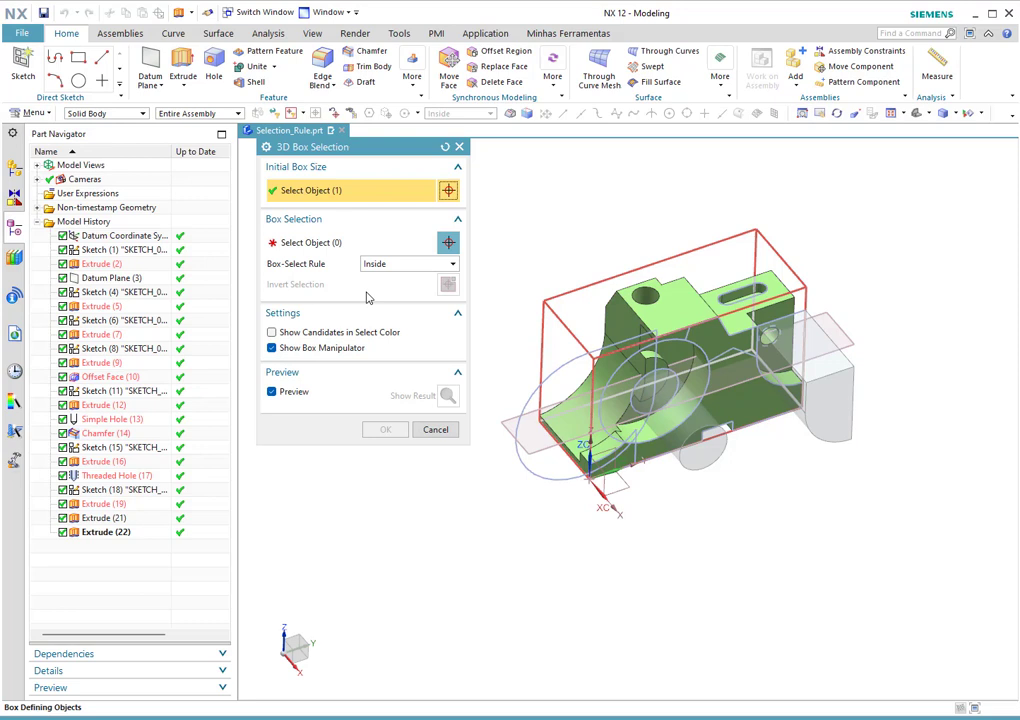
pyautogui.click(305, 248)
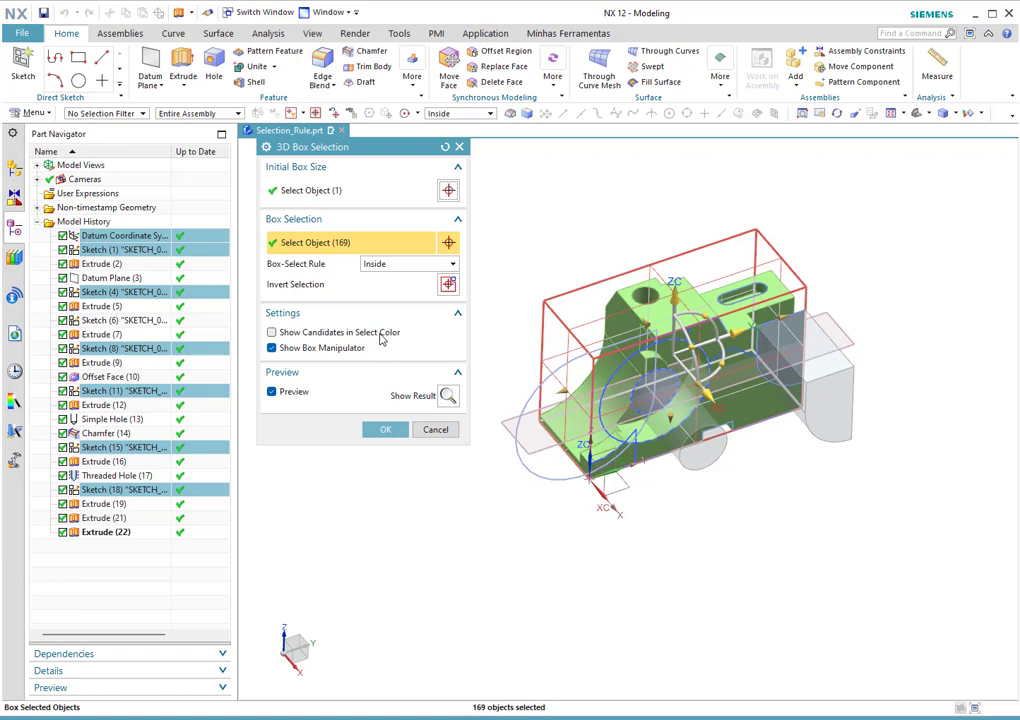
# Toggle Show Candidates in Select Color on and off, and hide and restore the box manipulator.
pyautogui.click(320, 334)
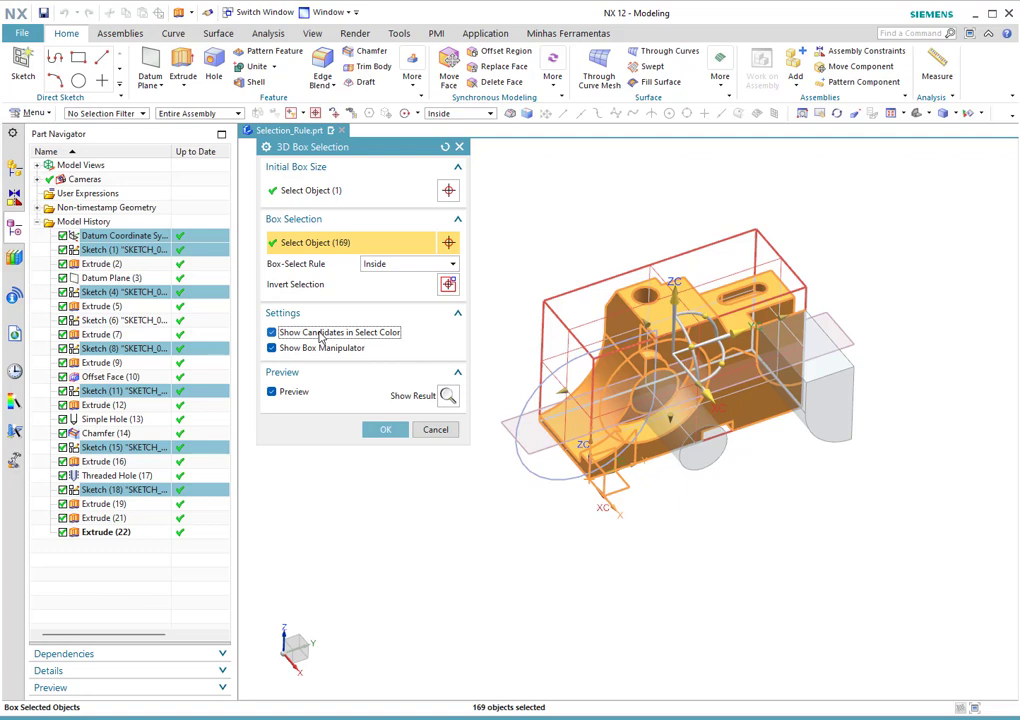
pyautogui.click(272, 332)
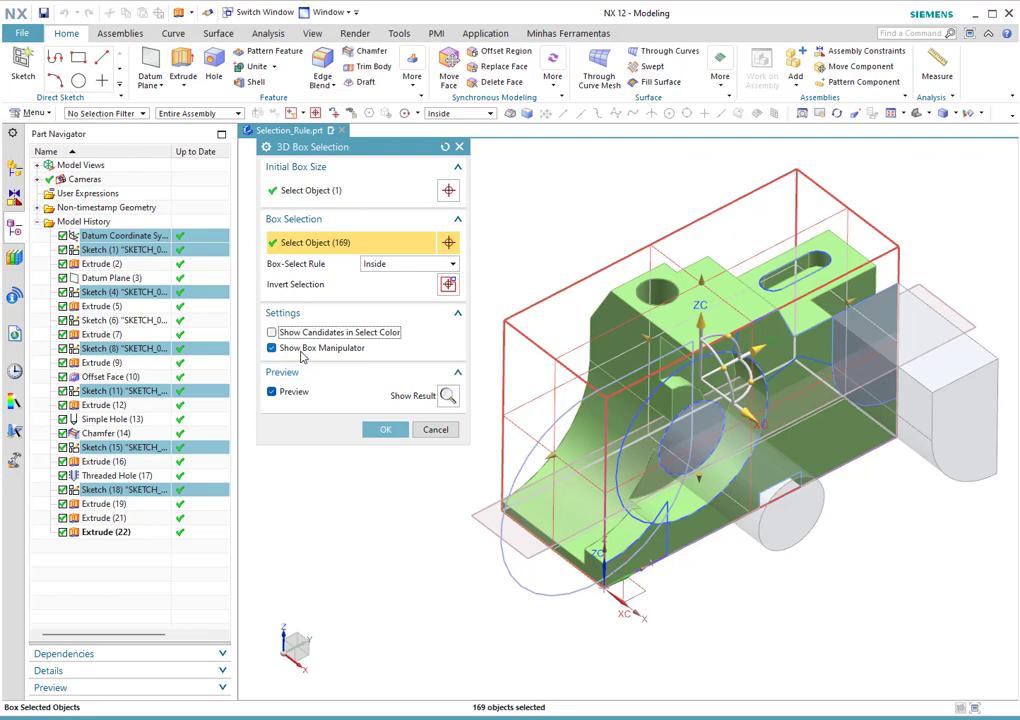
pyautogui.click(303, 350)
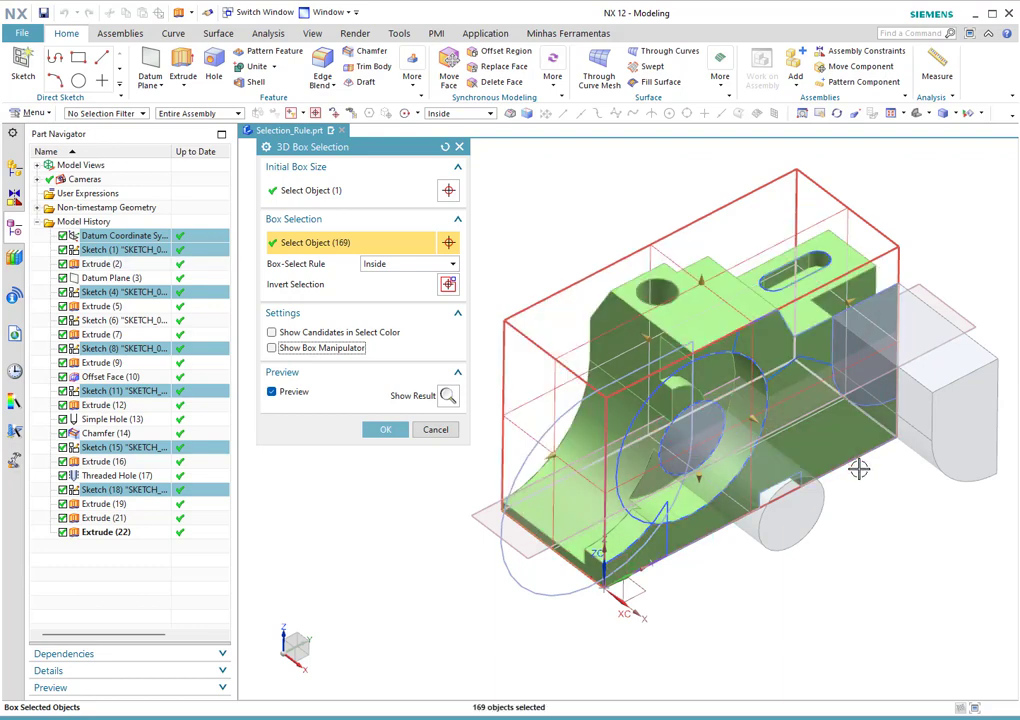
pyautogui.scroll(-1, 728, 266)
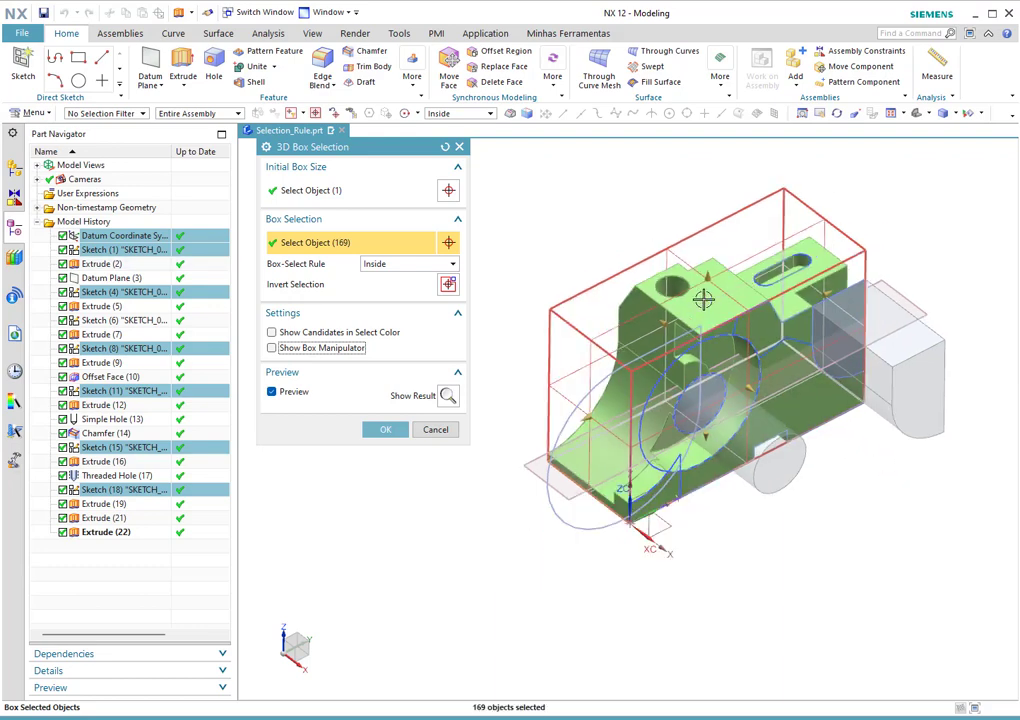
pyautogui.click(321, 352)
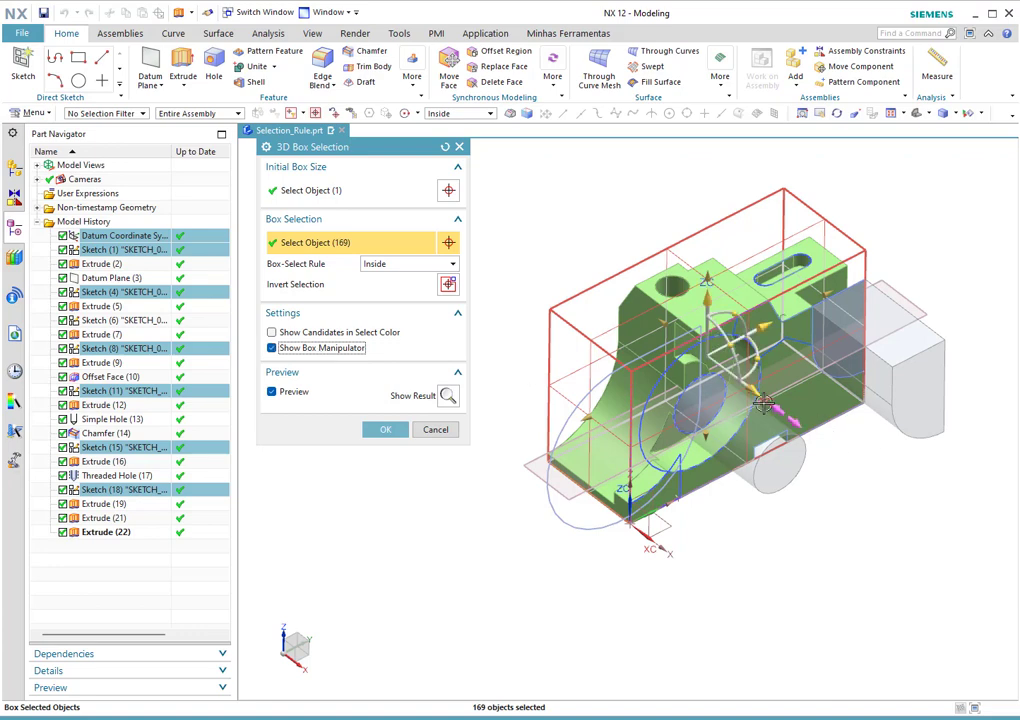
# Shift the selection box slightly forward along XC, and move both its YC end faces toward negative YC, past the large circle sketch.
pyautogui.moveTo(770, 404); pyautogui.dragTo(849, 463)
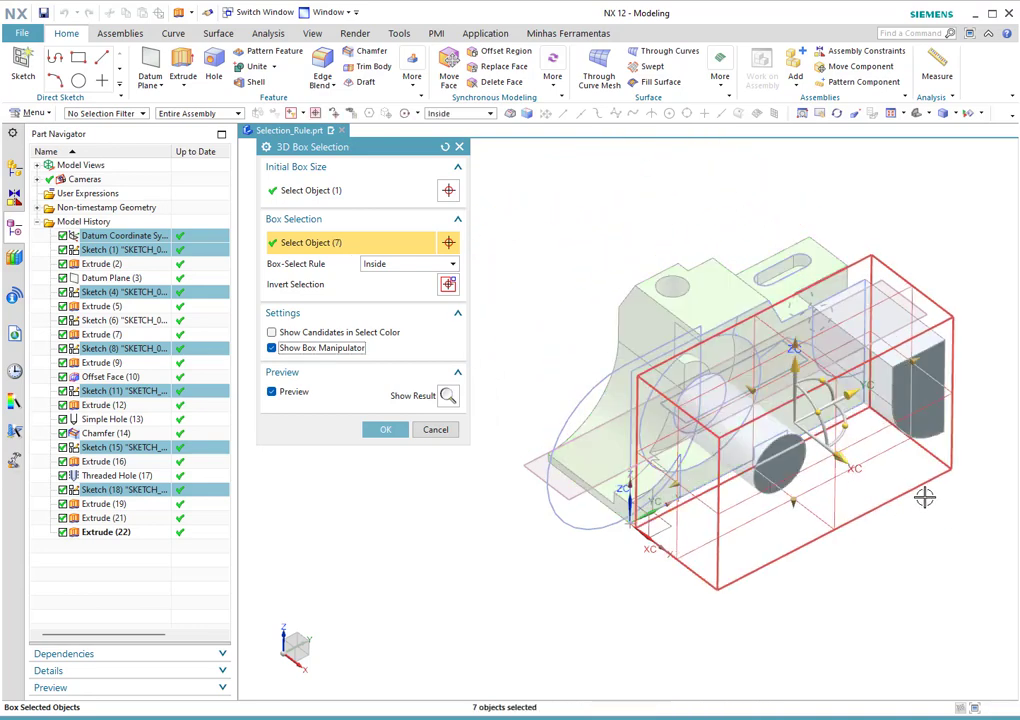
pyautogui.moveTo(842, 456); pyautogui.dragTo(791, 401)
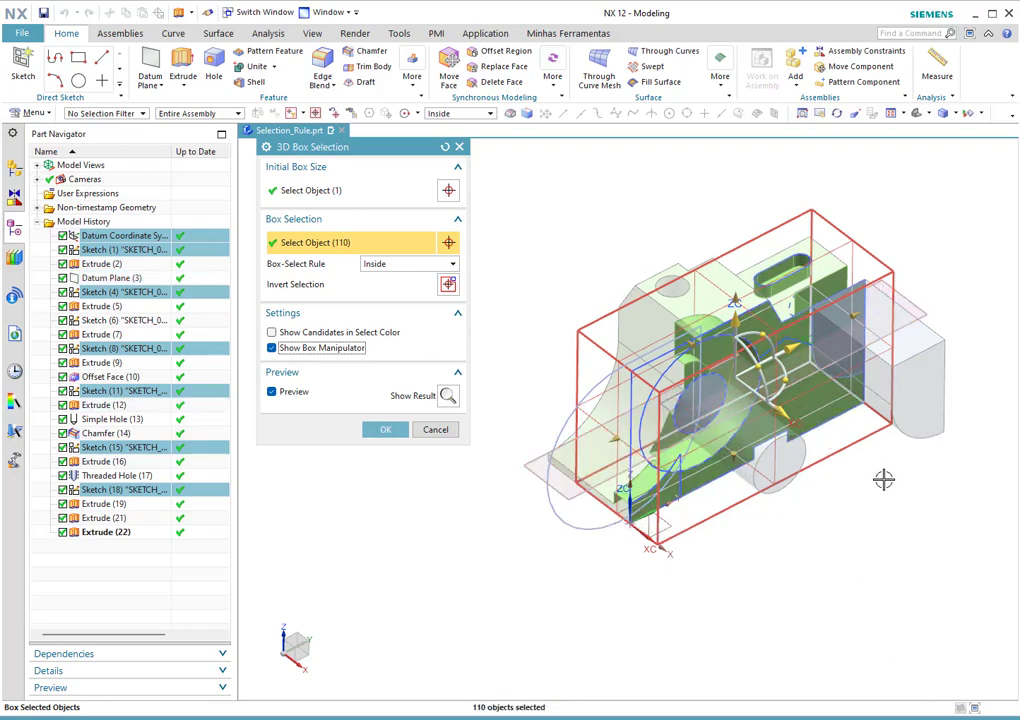
pyautogui.moveTo(883, 478); pyautogui.dragTo(825, 469, button='middle')
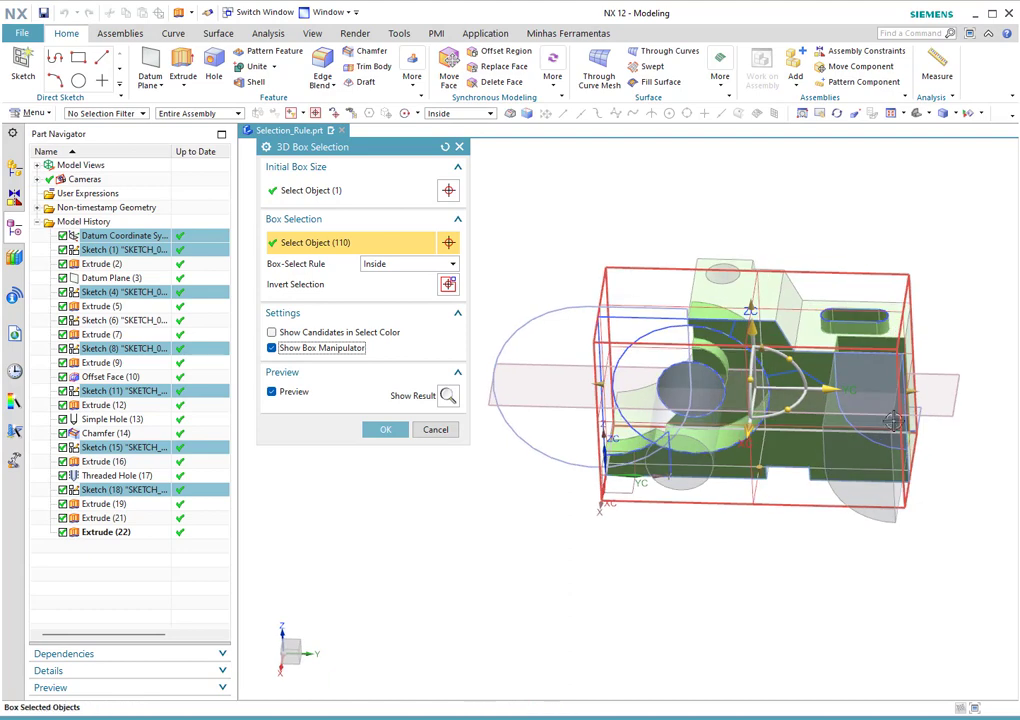
pyautogui.moveTo(912, 391); pyautogui.dragTo(804, 466)
pyautogui.moveTo(609, 396); pyautogui.dragTo(469, 434)
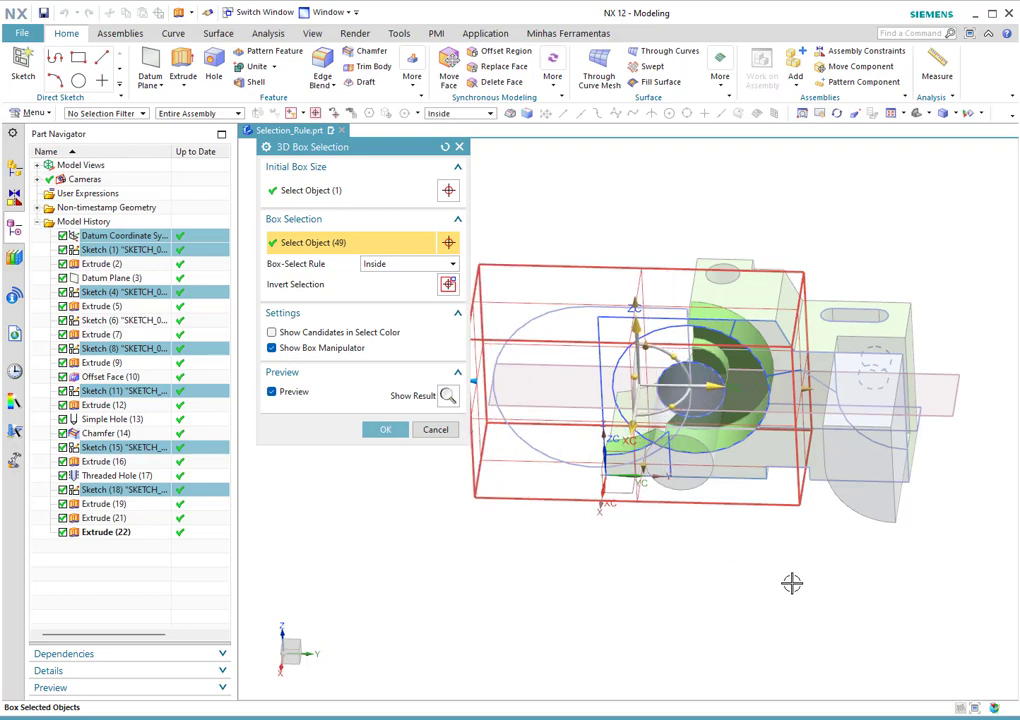
# Move the selection box along XC beyond the cylinder's end, and extend its rear face back past the main body.
pyautogui.moveTo(790, 583); pyautogui.dragTo(877, 628, button='middle')
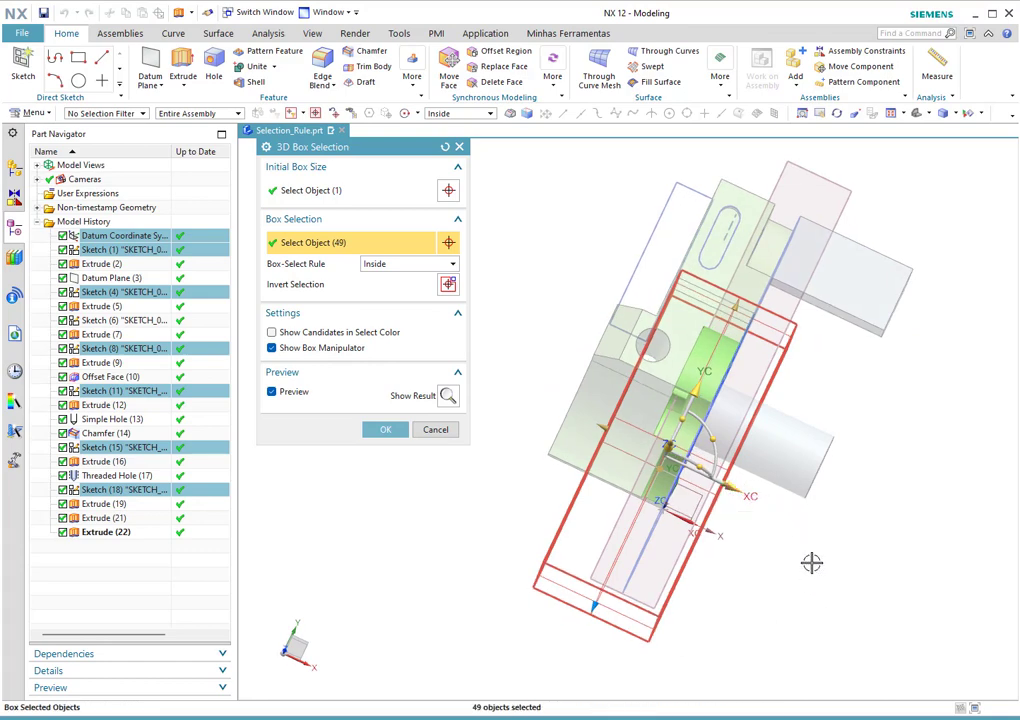
pyautogui.moveTo(811, 560); pyautogui.dragTo(778, 513, button='middle')
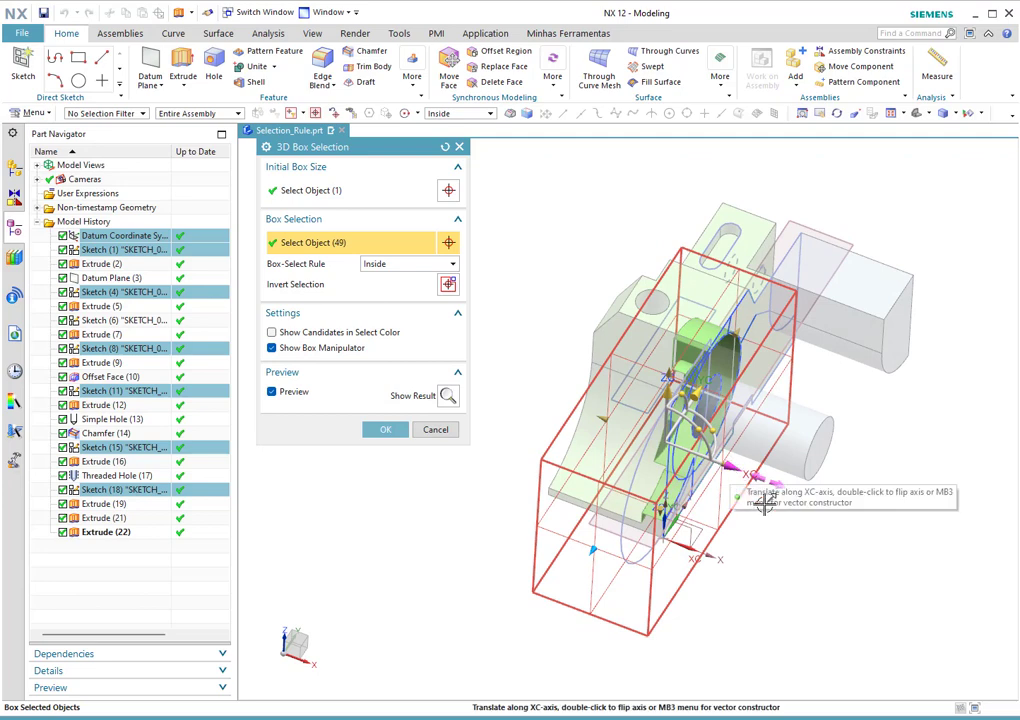
pyautogui.moveTo(740, 478); pyautogui.dragTo(1001, 476)
pyautogui.moveTo(1001, 476); pyautogui.dragTo(1016, 498, button='middle')
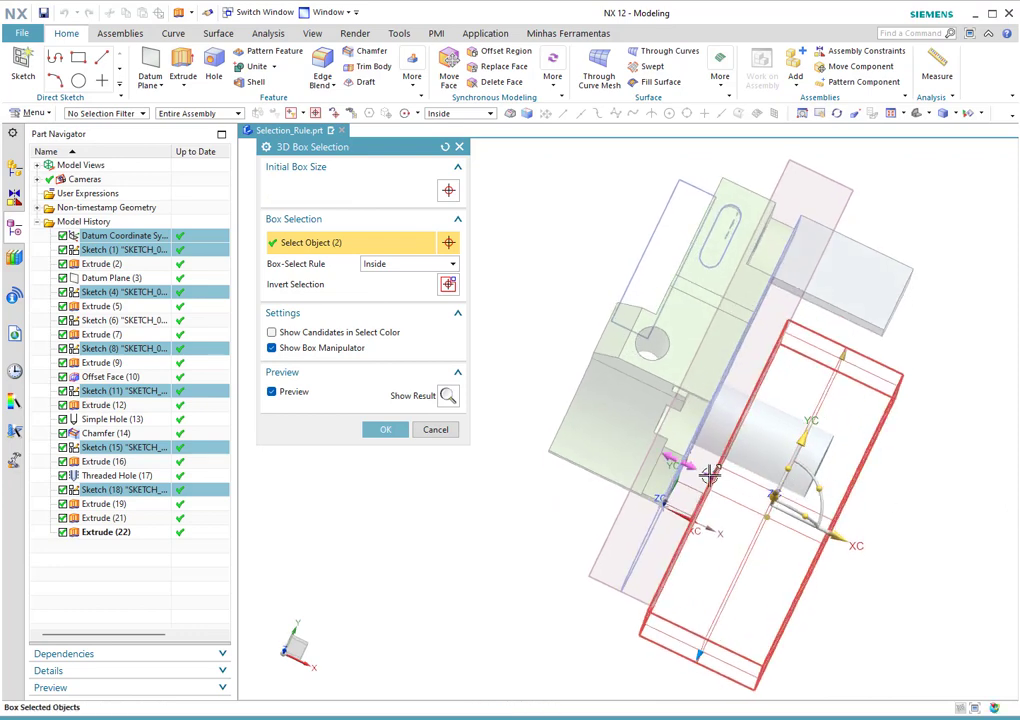
pyautogui.moveTo(712, 476); pyautogui.dragTo(532, 388)
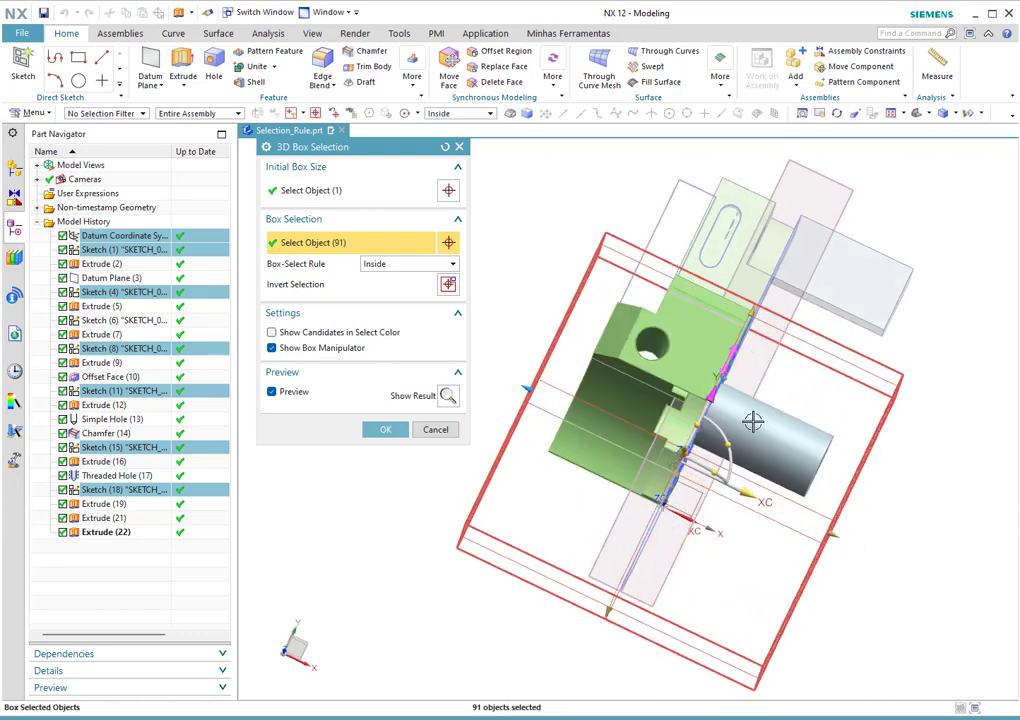
# Extend the selection box downward and upward along ZC so it reaches beyond the body's base and top.
pyautogui.moveTo(751, 417); pyautogui.dragTo(763, 282, button='middle')
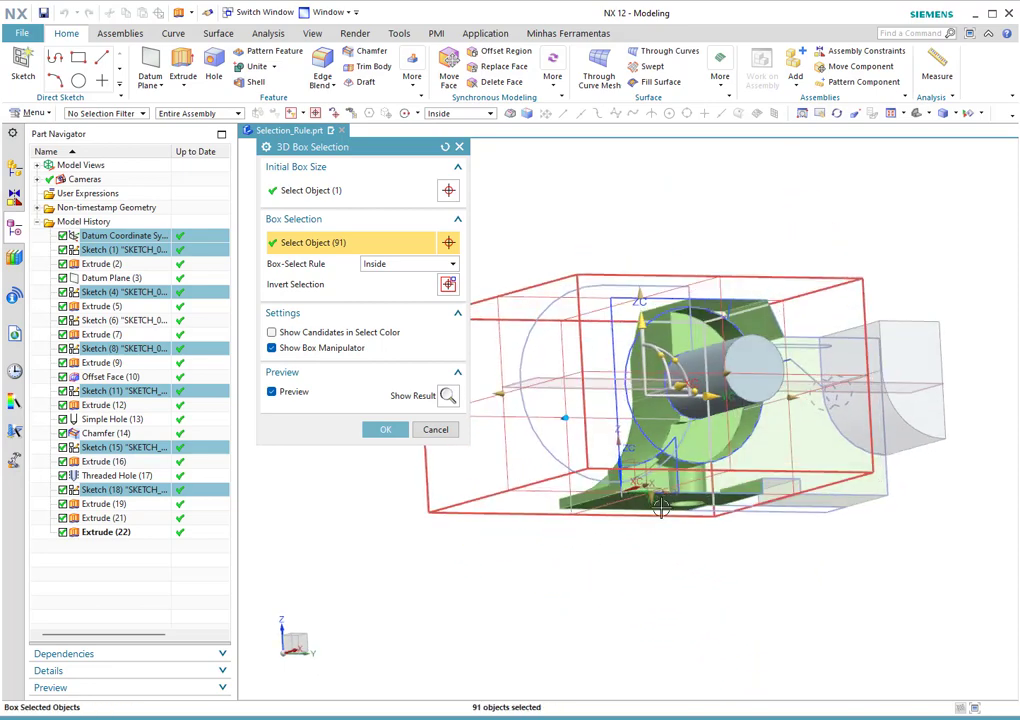
pyautogui.moveTo(660, 508); pyautogui.dragTo(652, 540)
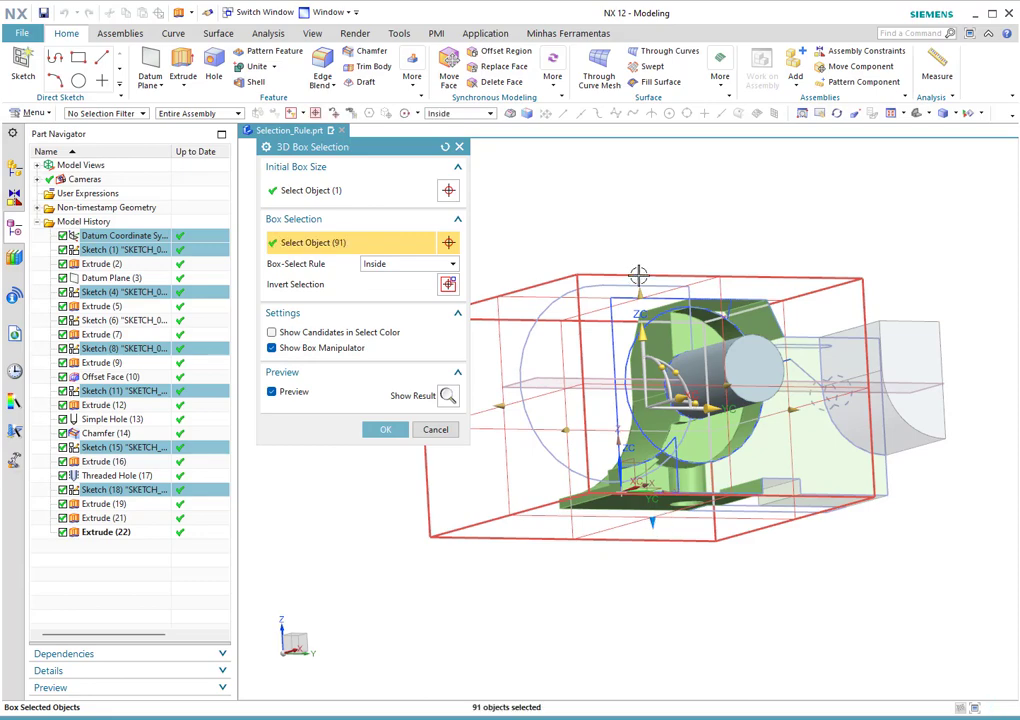
pyautogui.moveTo(642, 294); pyautogui.dragTo(644, 266)
pyautogui.moveTo(783, 289); pyautogui.dragTo(805, 338, button='middle')
pyautogui.scroll(-2, 860, 270)
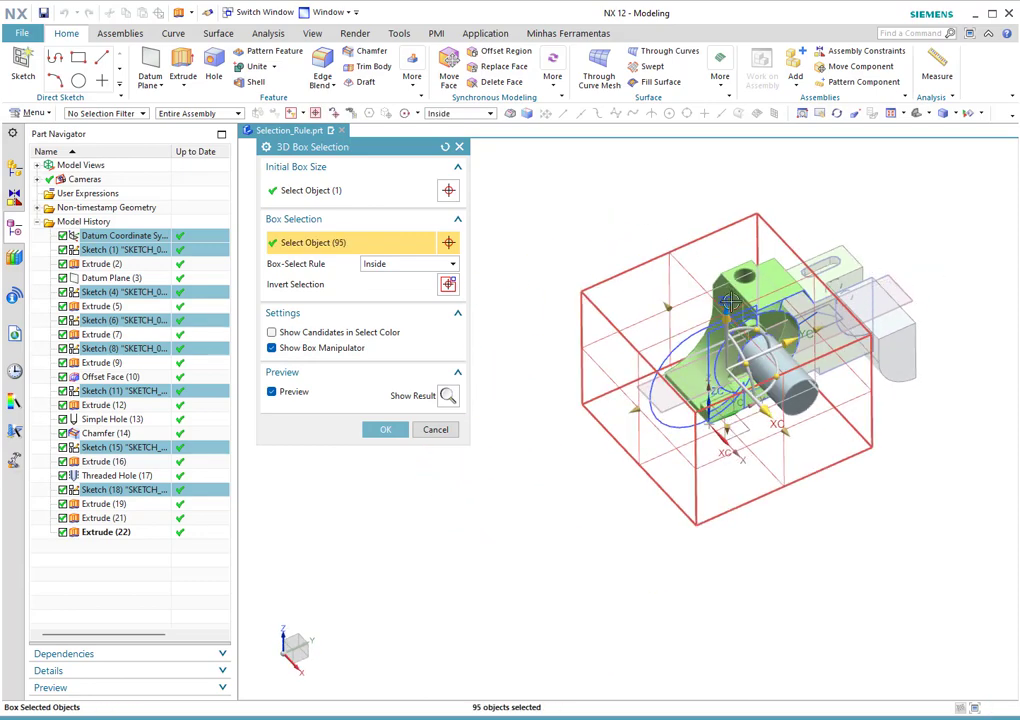
pyautogui.scroll(1, 731, 302)
# Show the candidates in the select color and accept the 3D box selection.
pyautogui.click(304, 337)
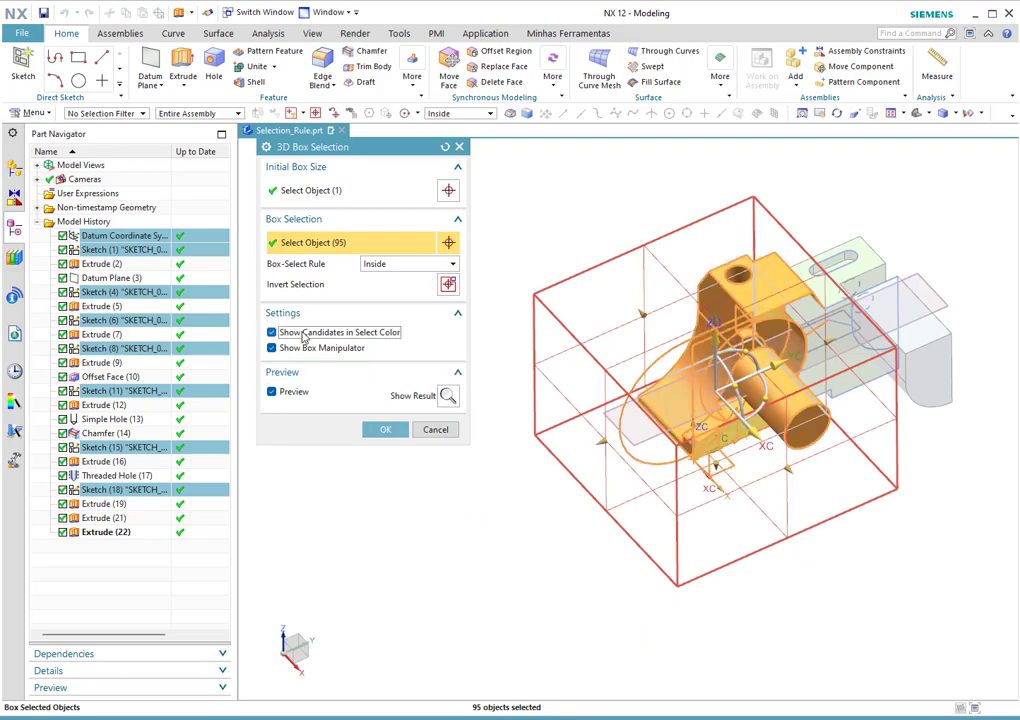
pyautogui.moveTo(952, 547)
pyautogui.mouseDown(button='middle')
pyautogui.moveTo(897, 522)
pyautogui.moveTo(851, 532)
pyautogui.moveTo(920, 515)
pyautogui.moveTo(931, 545)
pyautogui.moveTo(922, 549)
pyautogui.moveTo(955, 555)
pyautogui.mouseUp(button='middle')
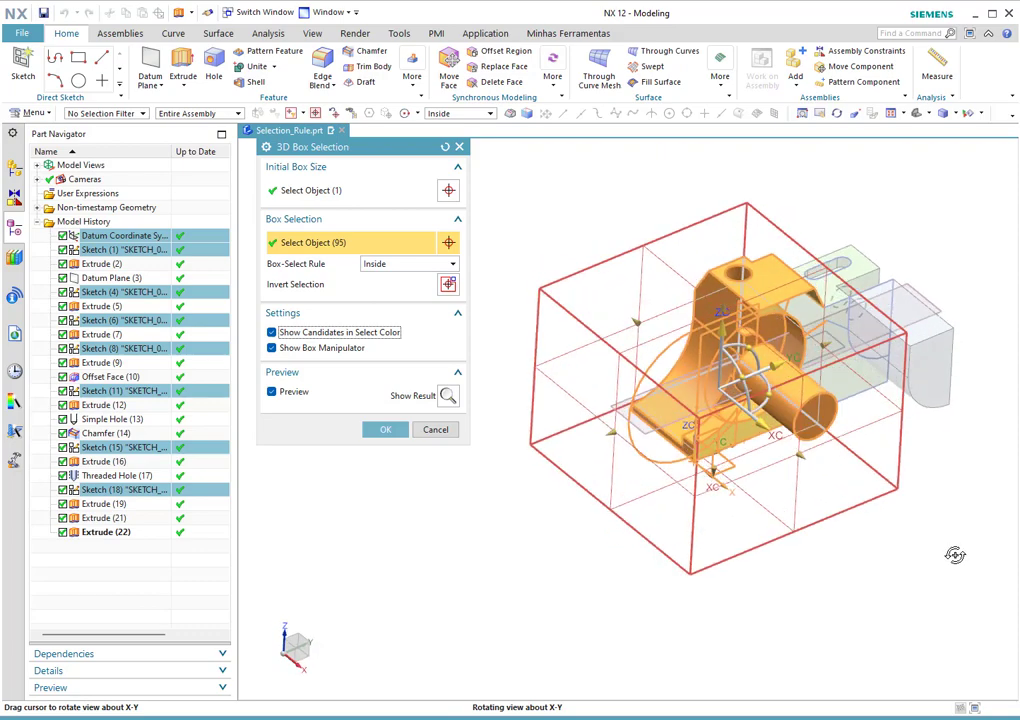
pyautogui.click(387, 429)
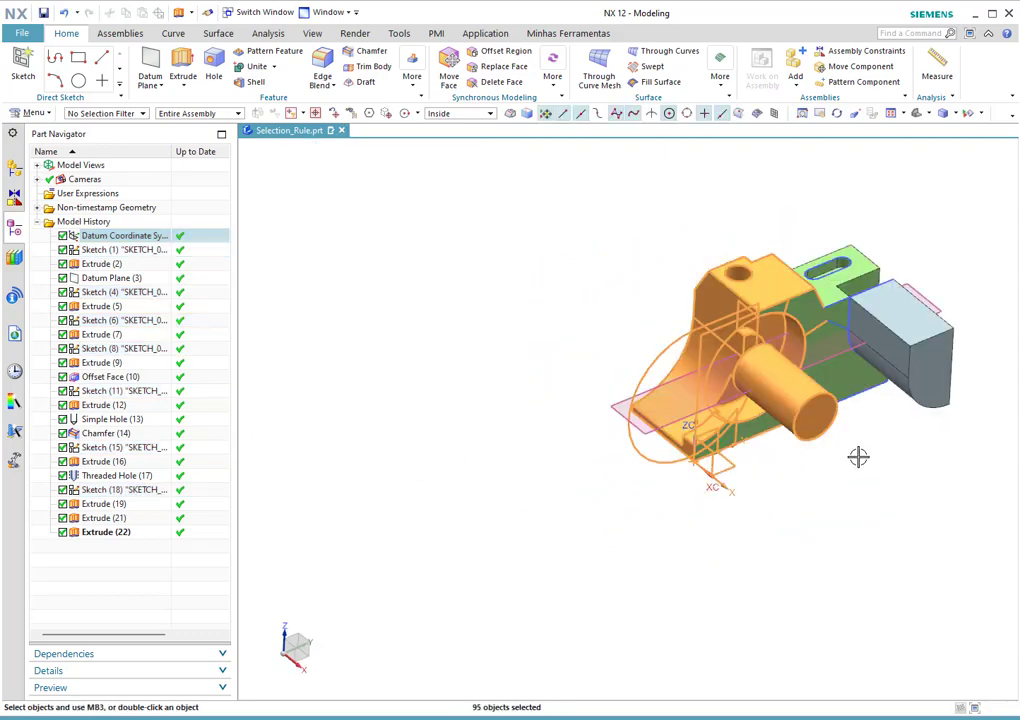
pyautogui.moveTo(858, 456); pyautogui.dragTo(874, 412, button='middle')
pyautogui.moveTo(908, 485)
pyautogui.mouseDown(button='middle')
pyautogui.moveTo(861, 462)
pyautogui.moveTo(860, 474)
pyautogui.moveTo(920, 499)
pyautogui.moveTo(911, 512)
pyautogui.moveTo(950, 515)
pyautogui.moveTo(892, 493)
pyautogui.mouseUp(button='middle')
pyautogui.scroll(-2, 676, 522)
pyautogui.scroll(2, 778, 394)
pyautogui.scroll(-1, 568, 288)
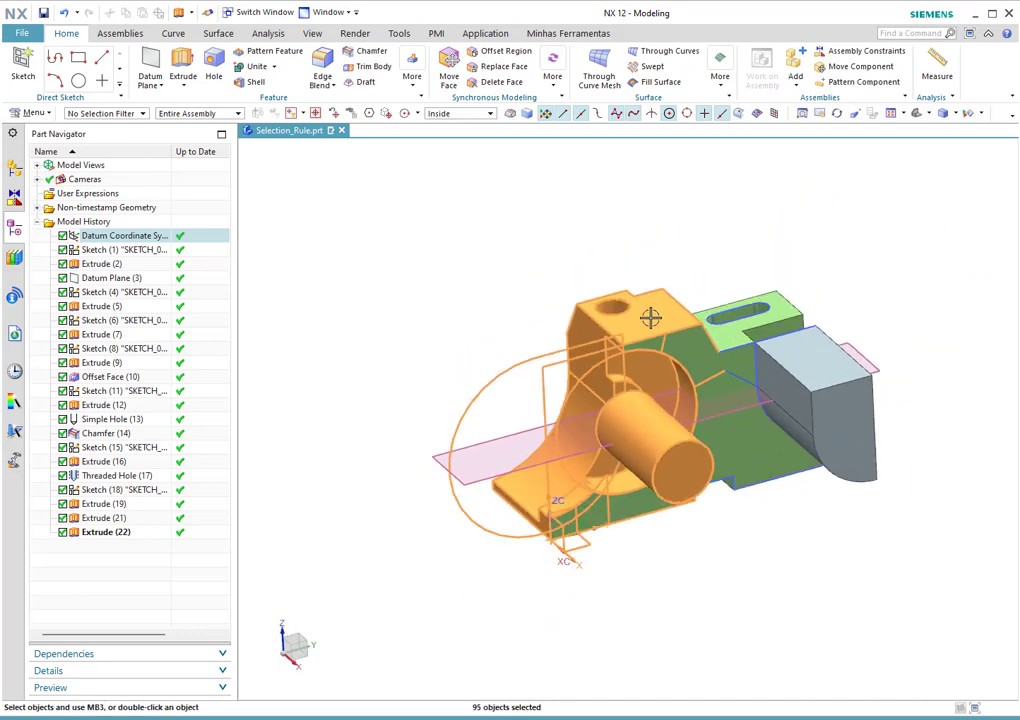
pyautogui.moveTo(650, 317); pyautogui.dragTo(600, 298, button='middle')
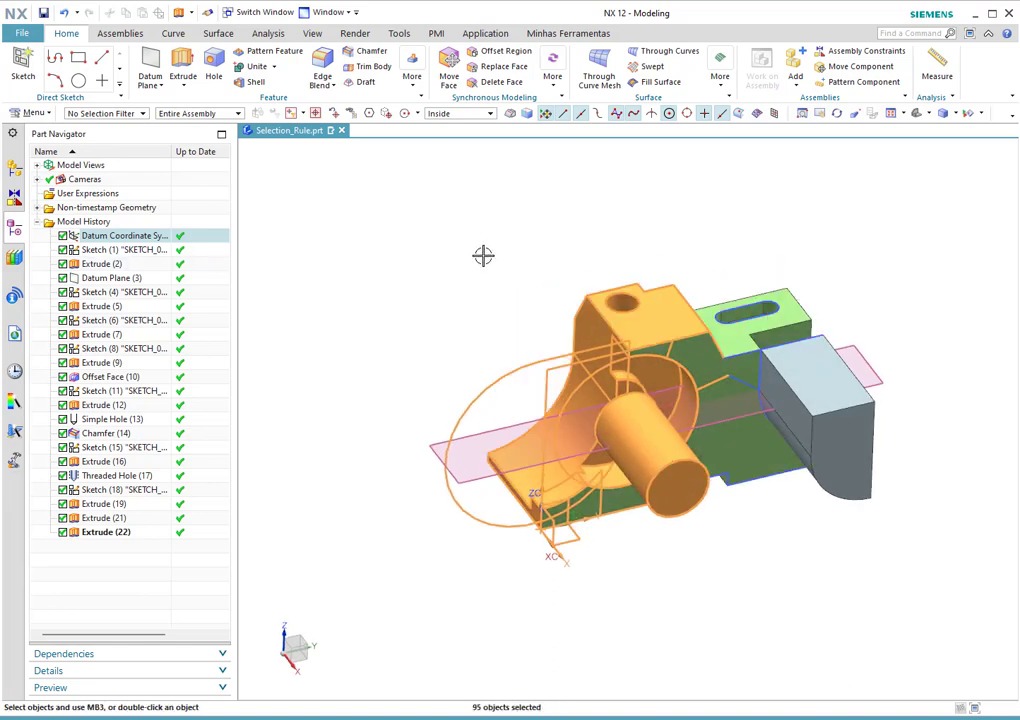